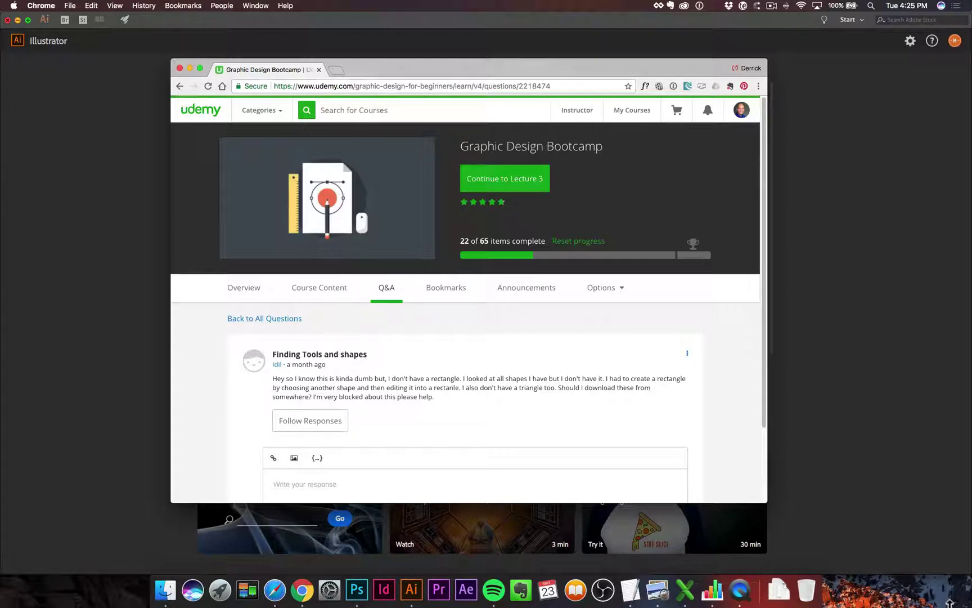
Step: Create a new blank 1366×768 px web document in Illustrator
left_click(412, 589)
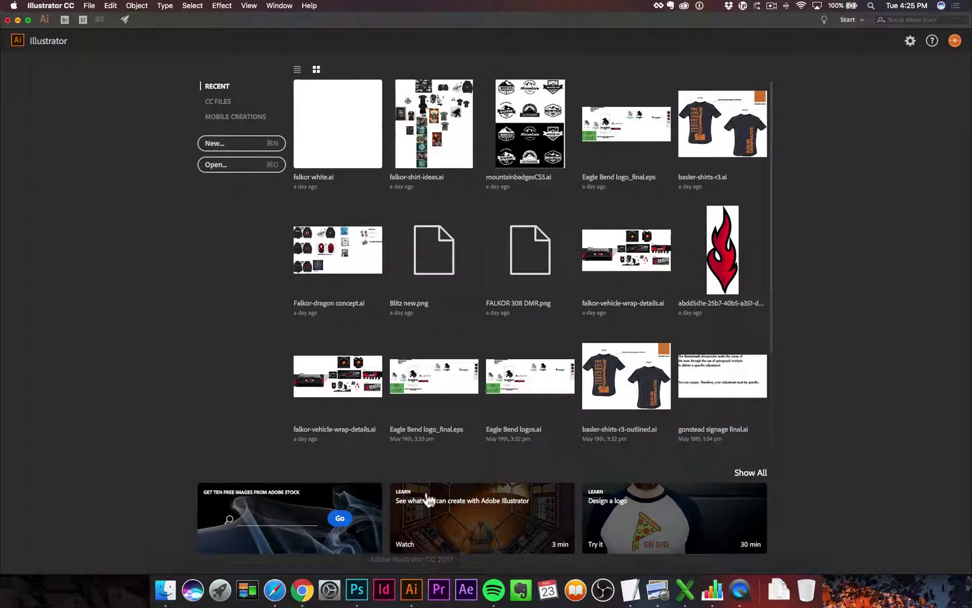
left_click(269, 153)
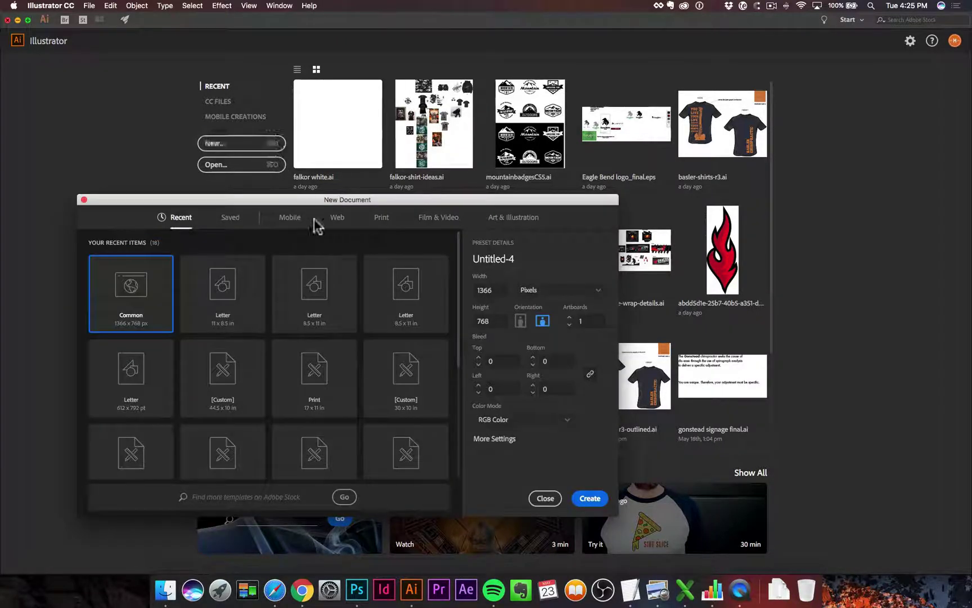
left_click(338, 220)
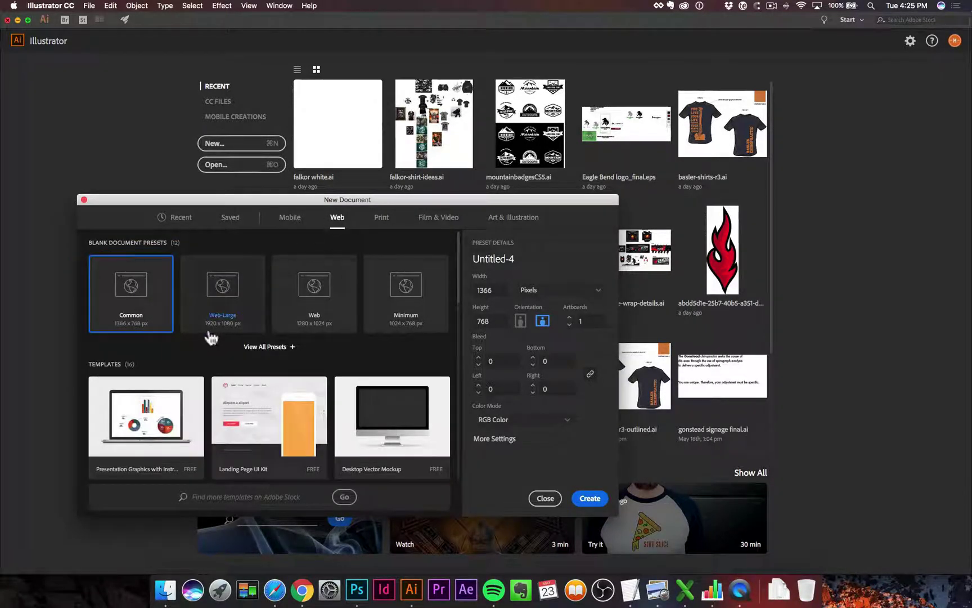
left_click(591, 498)
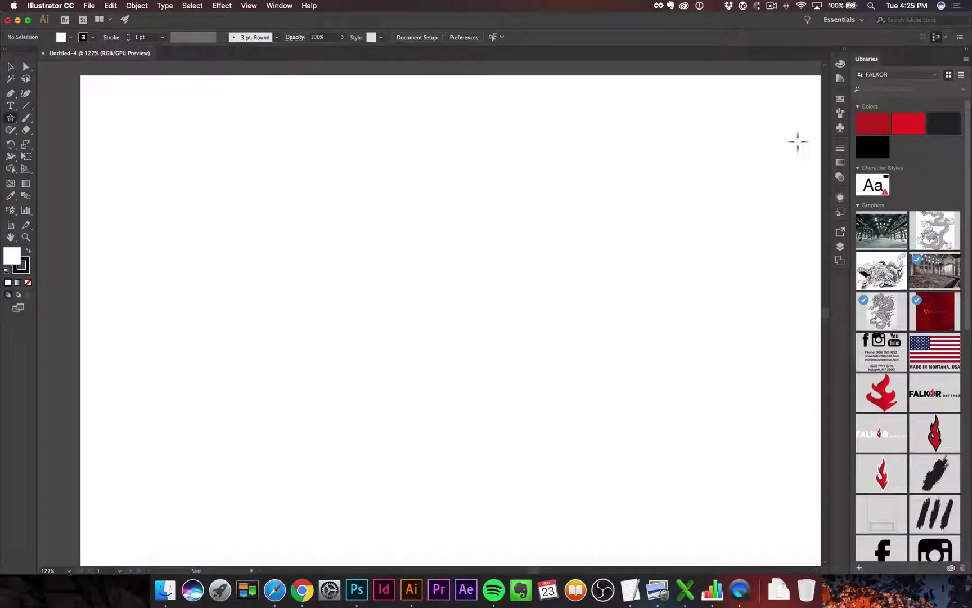
Step: Switch to the Essentials workspace and reset it to its defaults
left_click(860, 20)
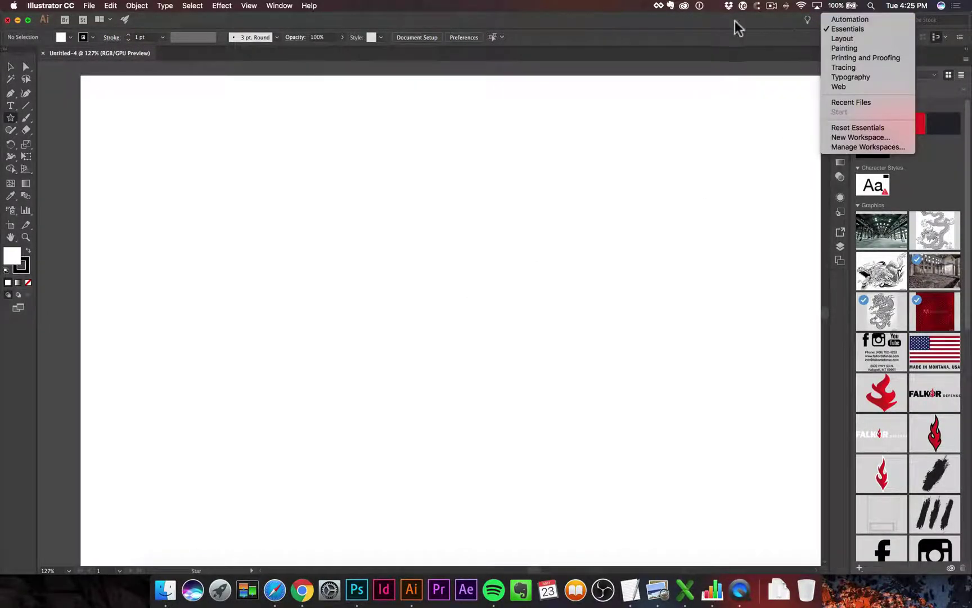
left_click(773, 32)
left_click(861, 21)
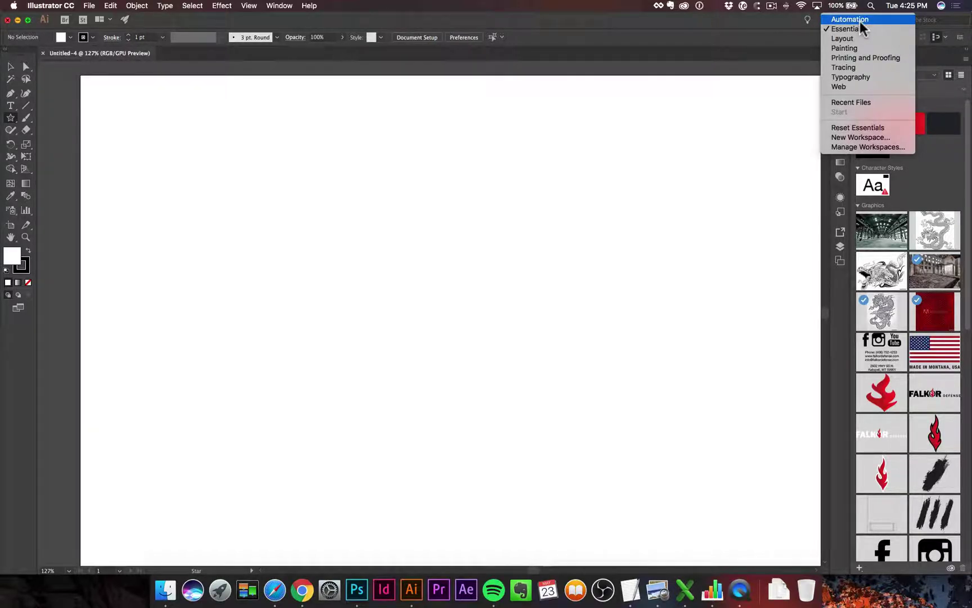
left_click(852, 29)
left_click(851, 18)
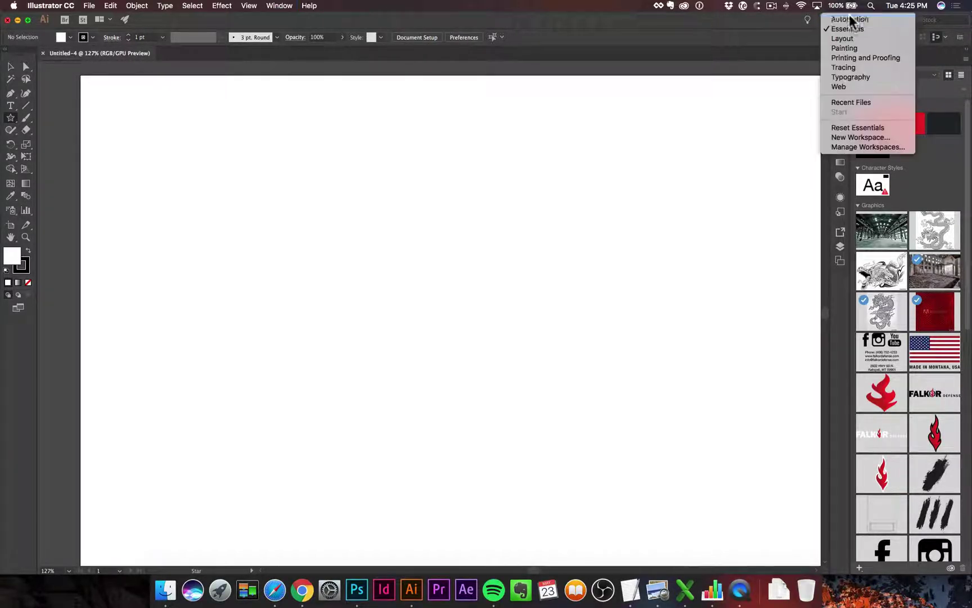
left_click(863, 124)
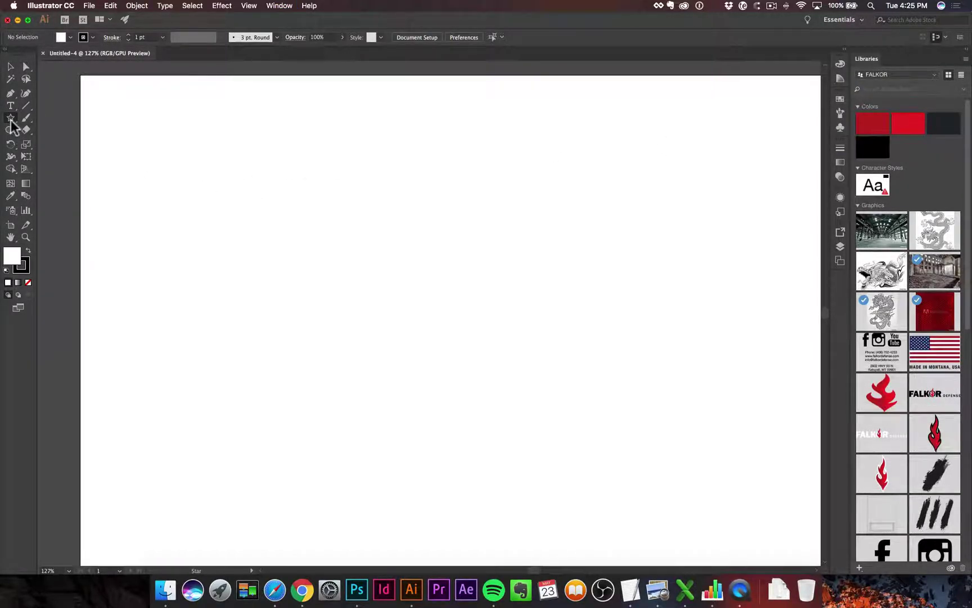
Step: Draw a 177×89 px rectangle near the top-left and a 114 px square beneath it
left_click_drag(12, 124, 51, 115)
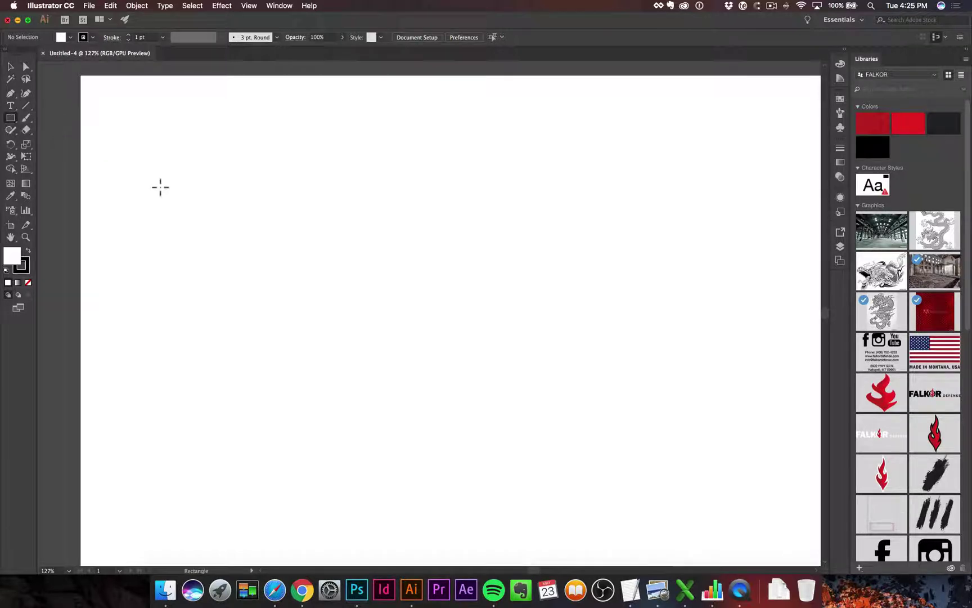
key("m")
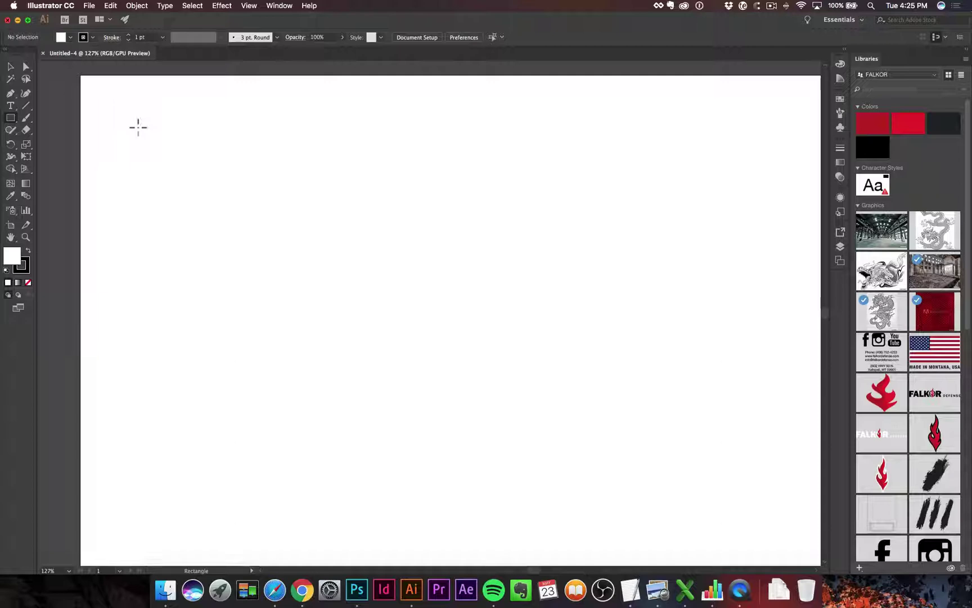
left_click_drag(121, 124, 235, 180)
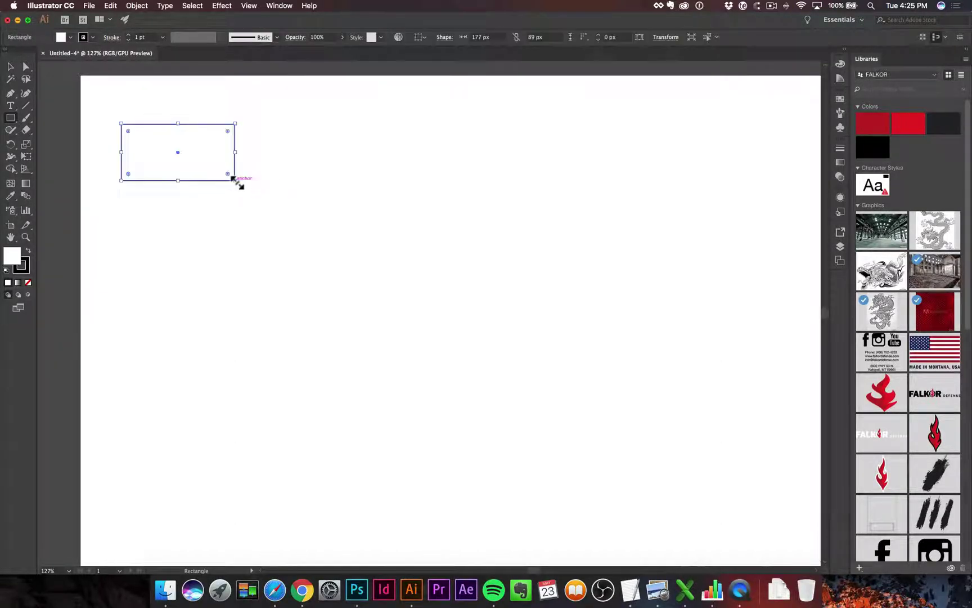
key("shift")
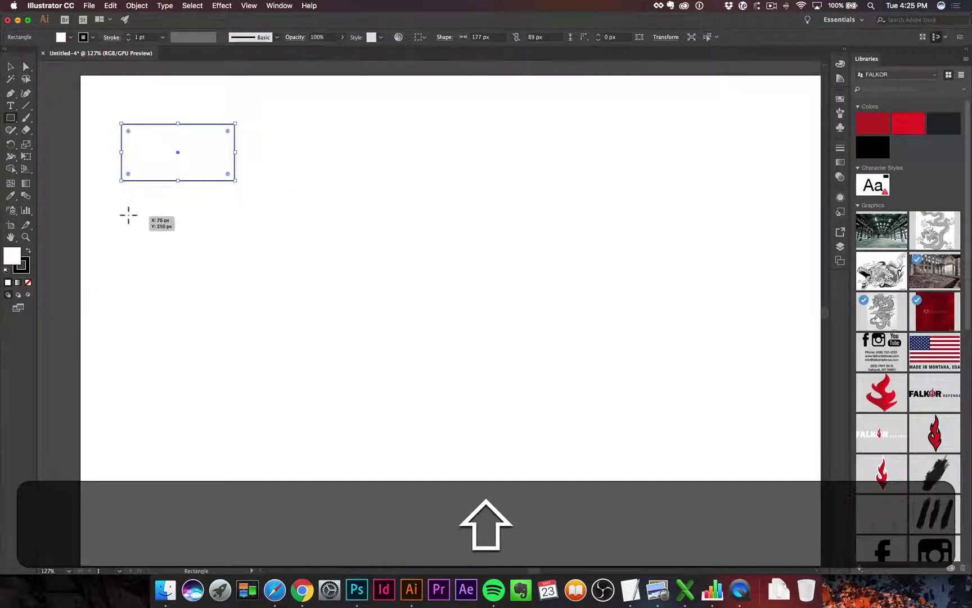
left_click_drag(121, 200, 195, 260)
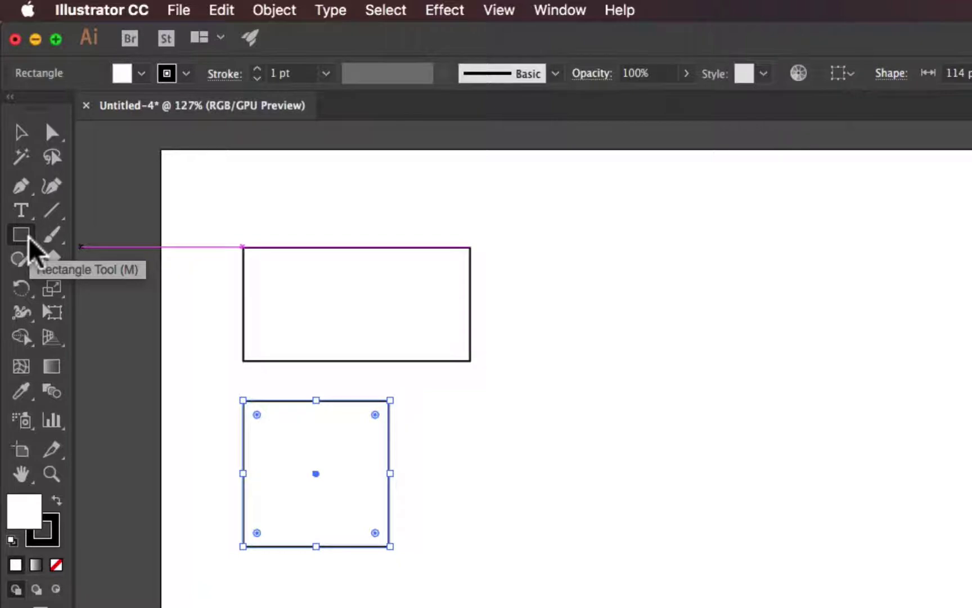
Step: Draw a five-pointed star beside the rectangle with the Star tool
left_click(28, 237)
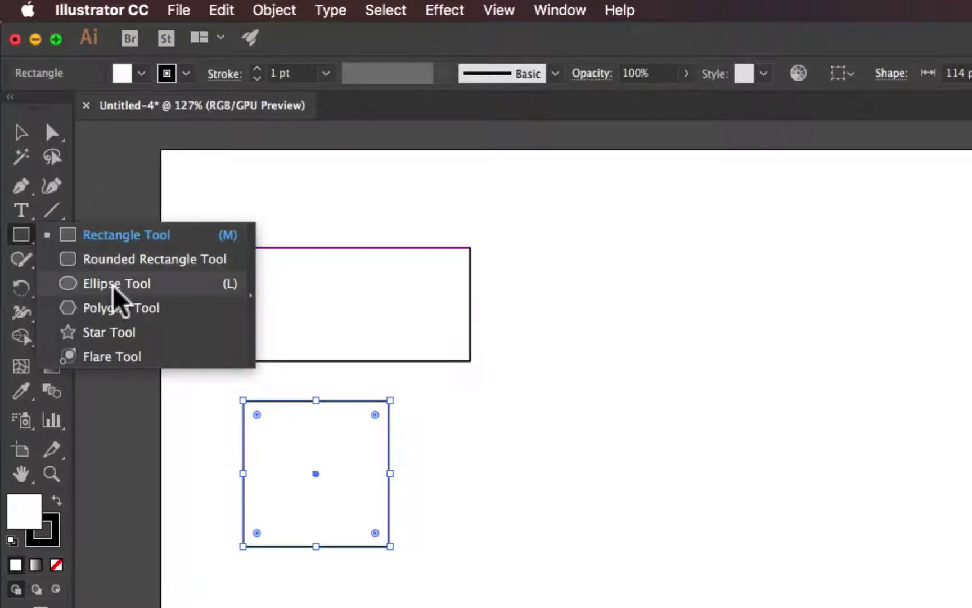
left_click(118, 333)
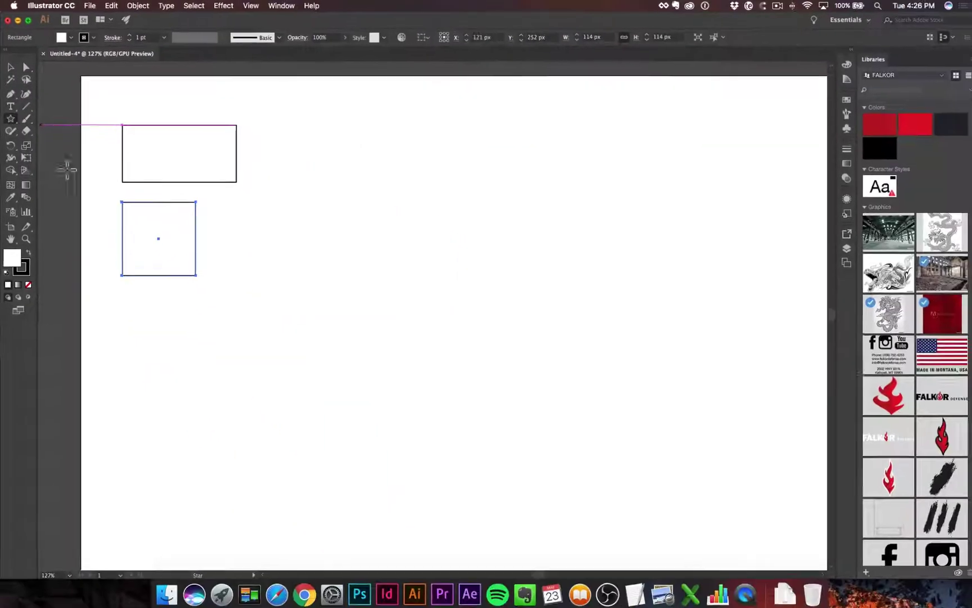
left_click_drag(278, 138, 315, 186)
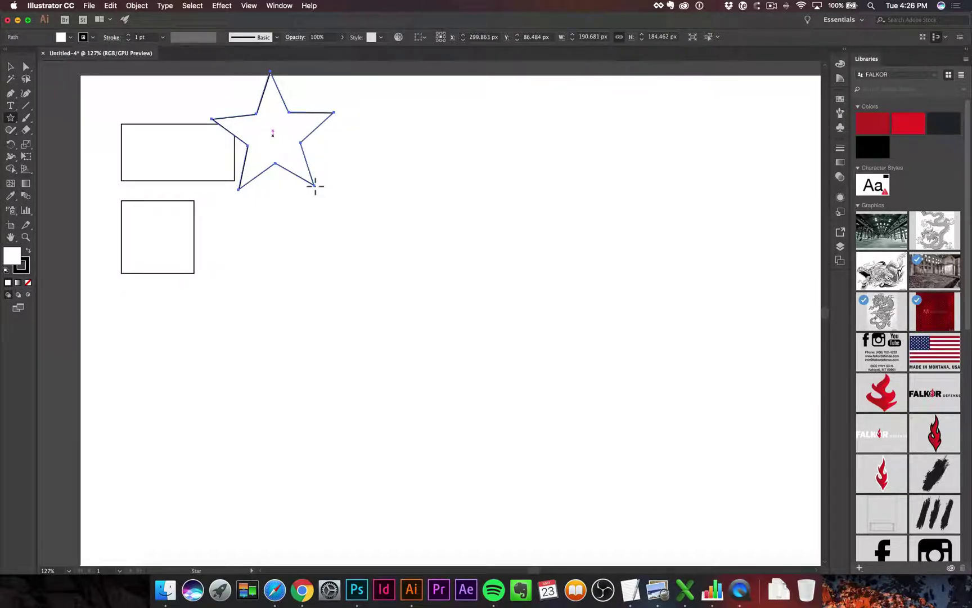
Step: Drag a three-pointed upright triangle below the star, reducing its points while held upright with Shift
left_click_drag(328, 255, 380, 284)
key("Down")
key("Down")
key("Up")
key("Up")
key("Up")
key("Up")
key("Up")
key("Up")
key("Up")
key("Down")
key("Down")
key("Down")
key("Down")
key("Down")
key("Down")
key("Down")
key("shift")
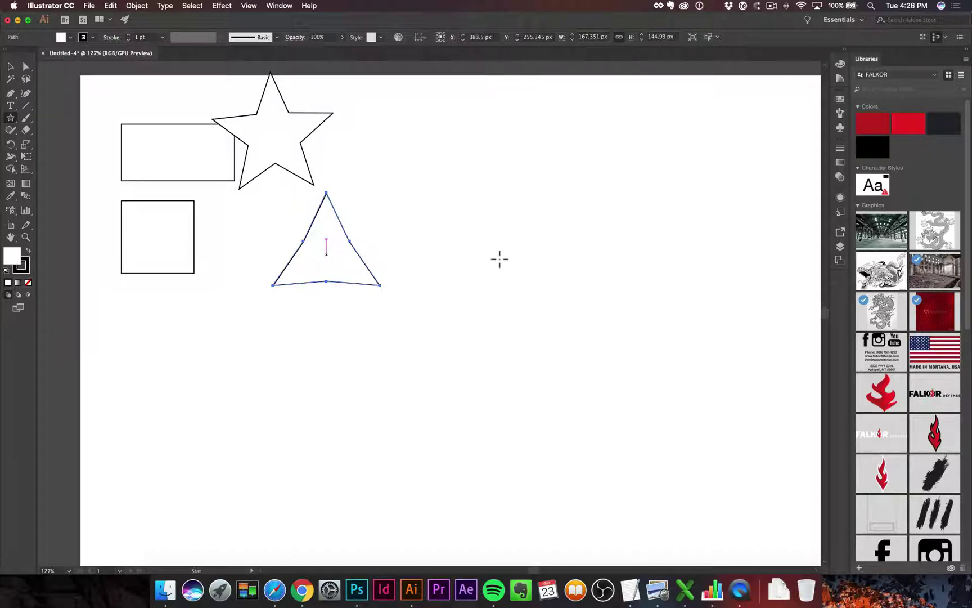
Step: Delete the triangle's three extra mid-edge anchors and draw a larger 268×232 px triangle to its right
key("p")
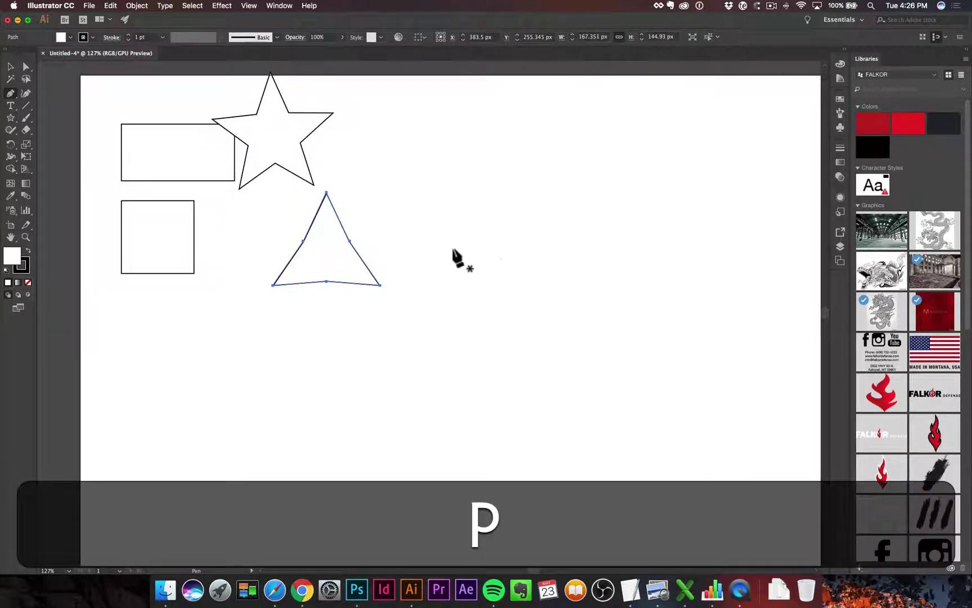
left_click(350, 241)
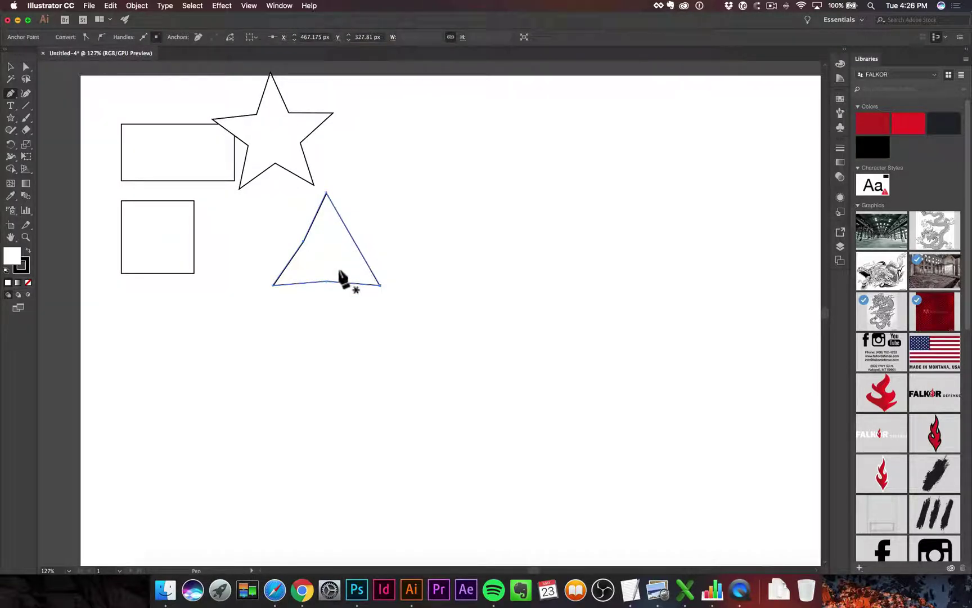
left_click(328, 282)
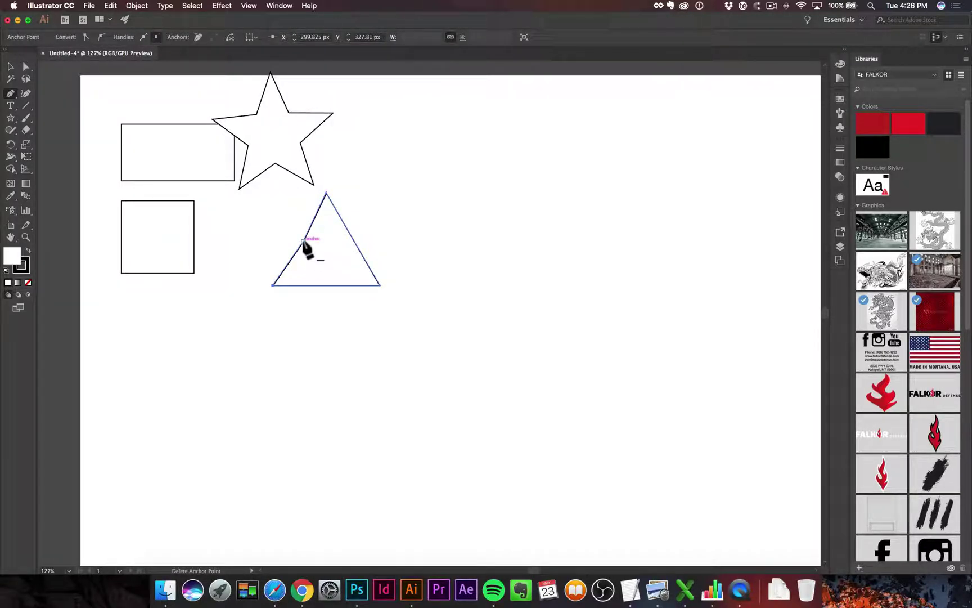
left_click(302, 239)
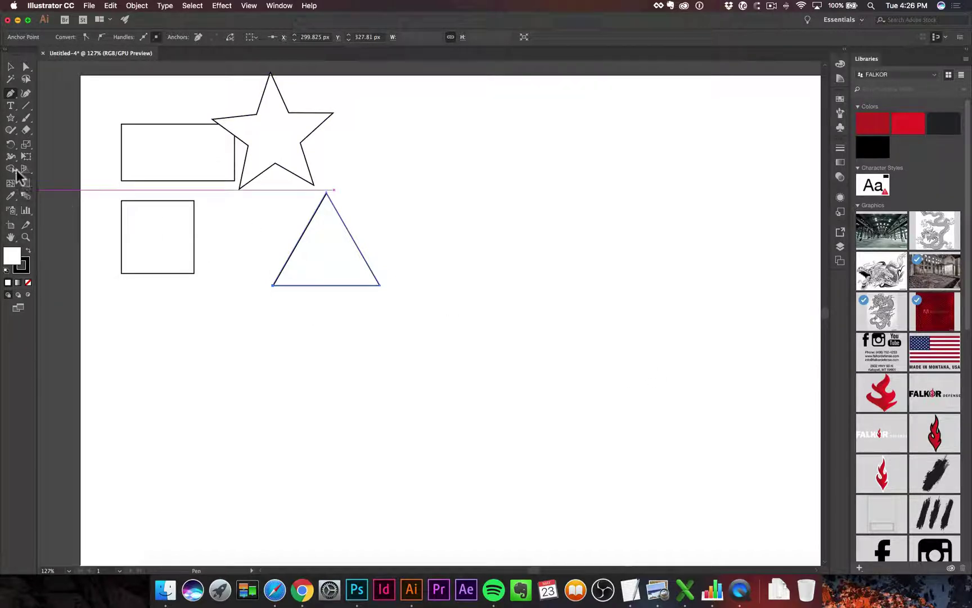
left_click_drag(501, 258, 585, 314)
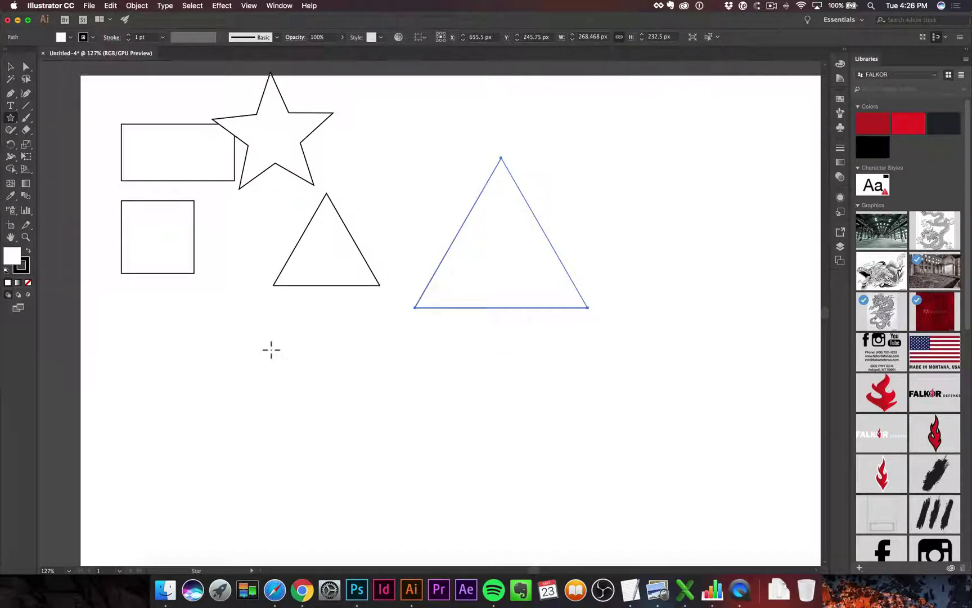
Step: Add an eight-point star with 0 px inner radius, forming a line burst
left_click(271, 349)
left_click_drag(514, 252, 436, 311)
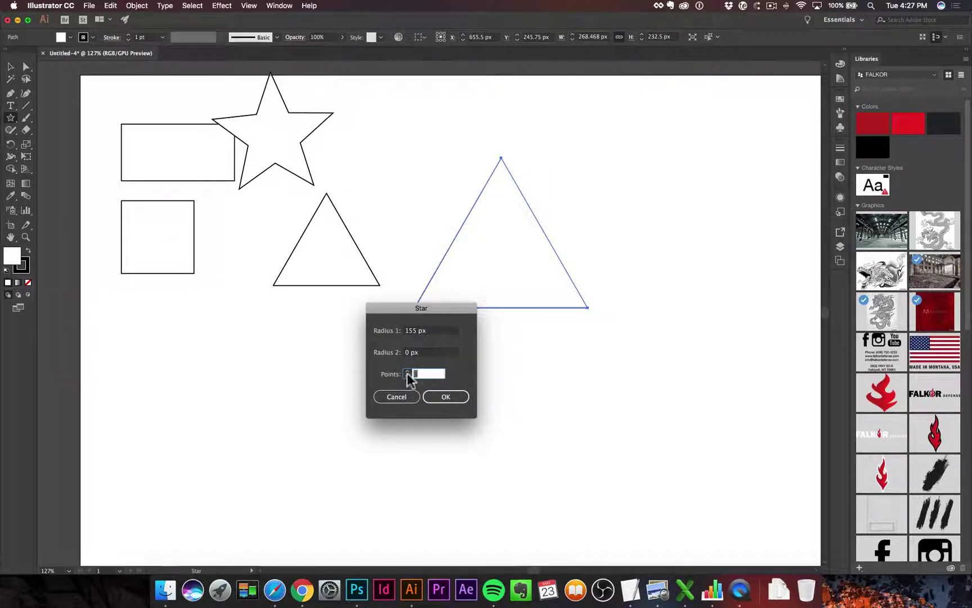
type("8")
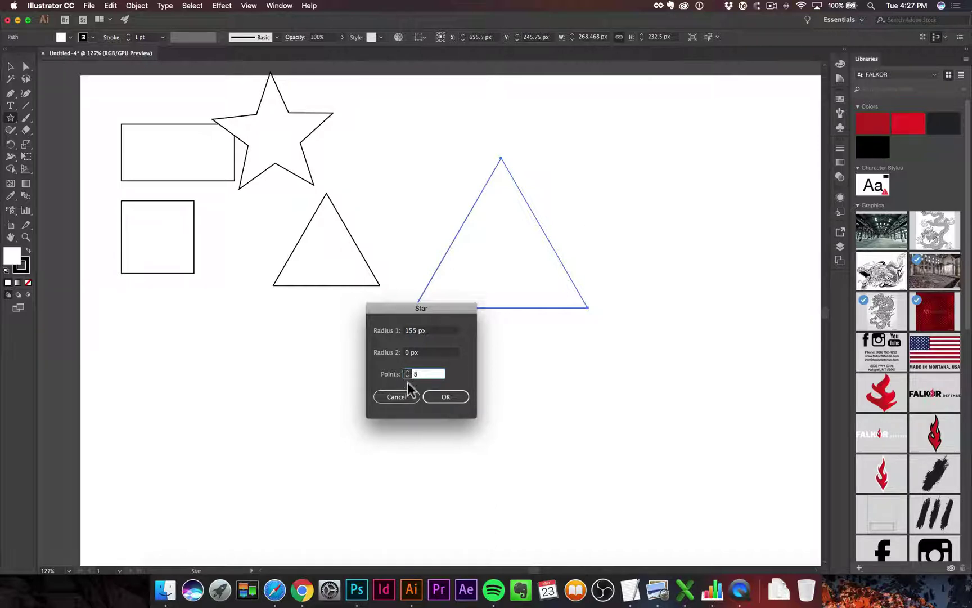
left_click(450, 397)
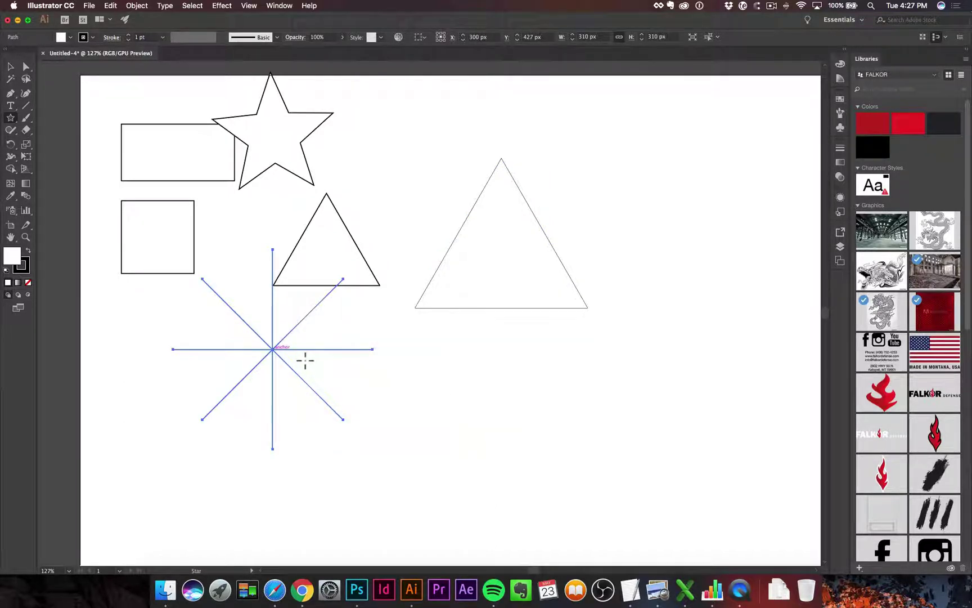
Step: Set the star's inner radius to 50 px and drag a thin spiky eight-pointed star at right
left_click(373, 391)
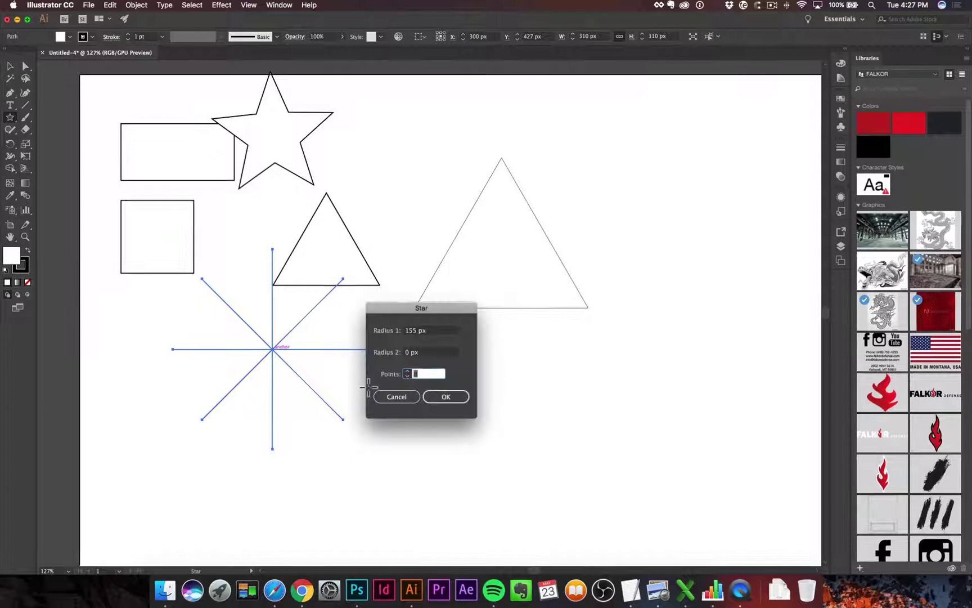
left_click(409, 370)
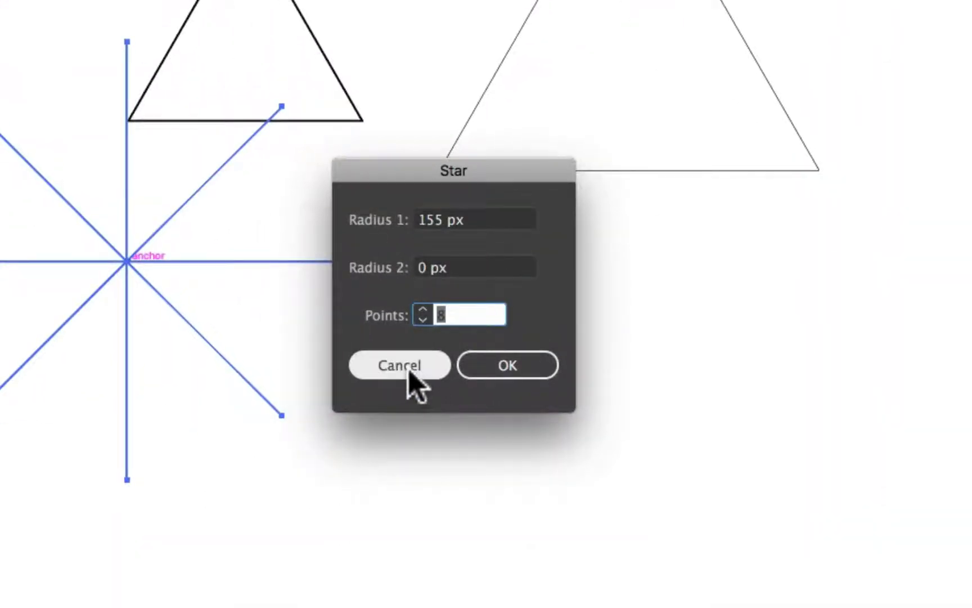
left_click_drag(458, 266, 368, 261)
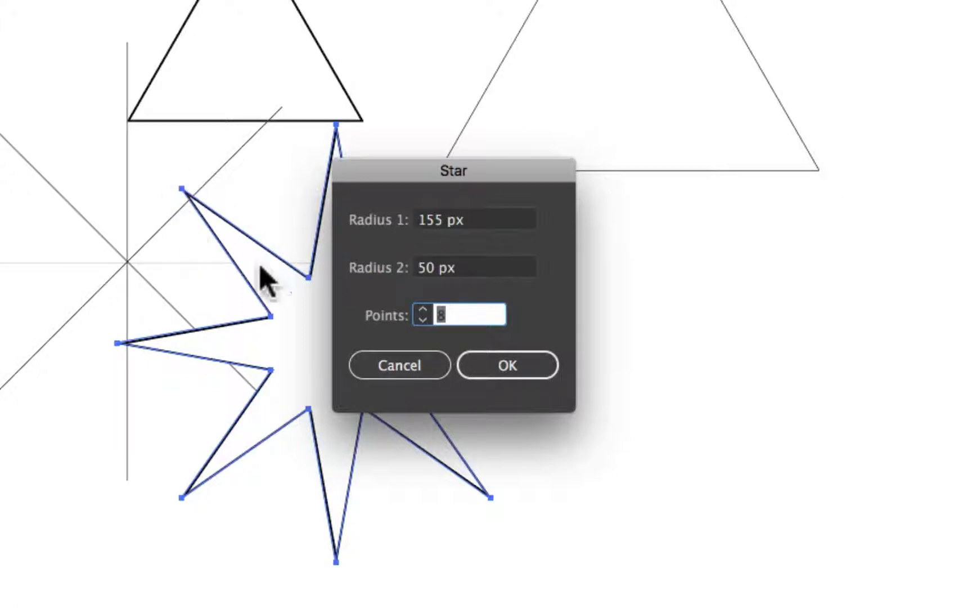
left_click(415, 364)
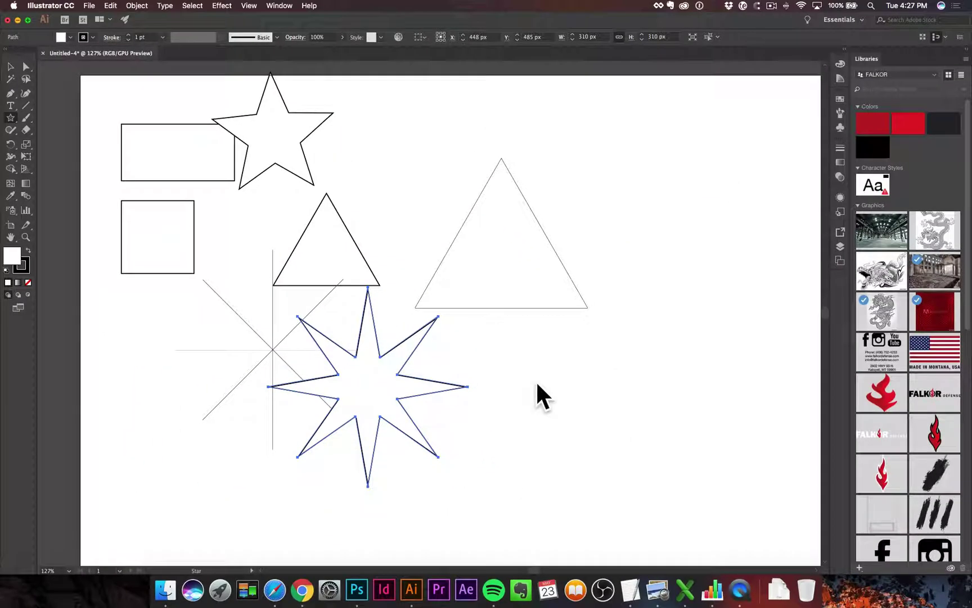
left_click_drag(539, 383, 604, 414)
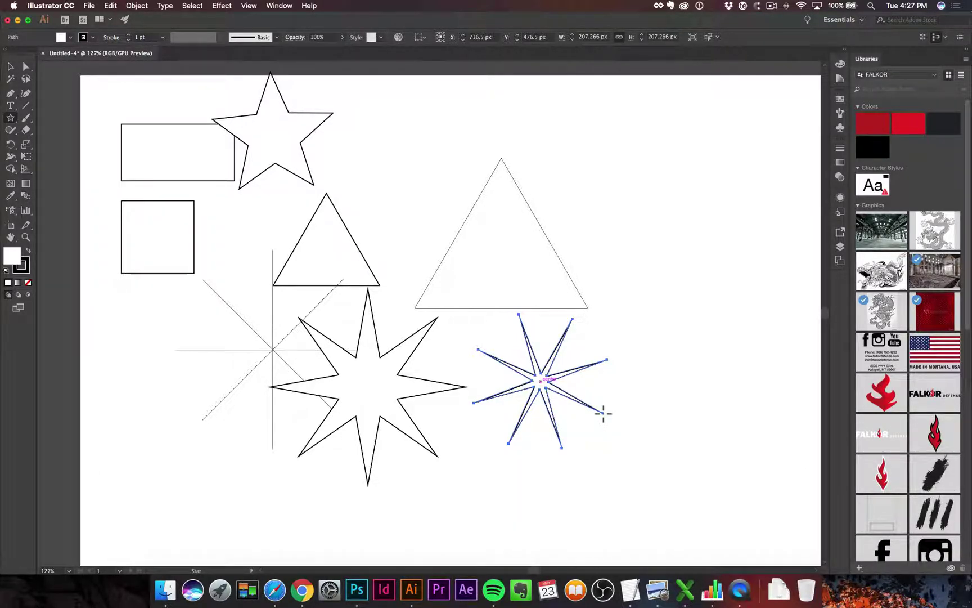
Step: In Photoshop, create a 1366×768 Web Most Common document with Artboards enabled
left_click(357, 589)
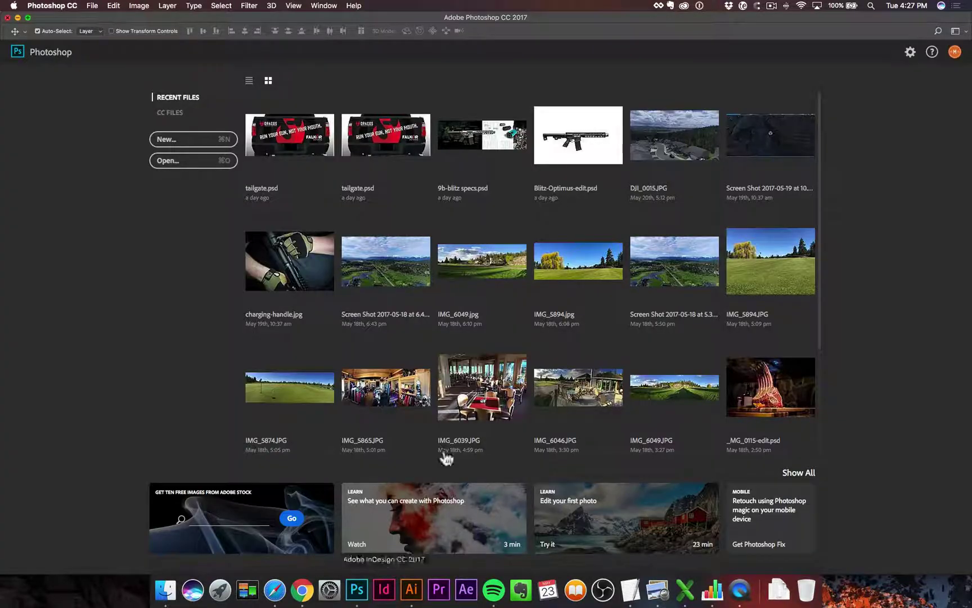
left_click(226, 140)
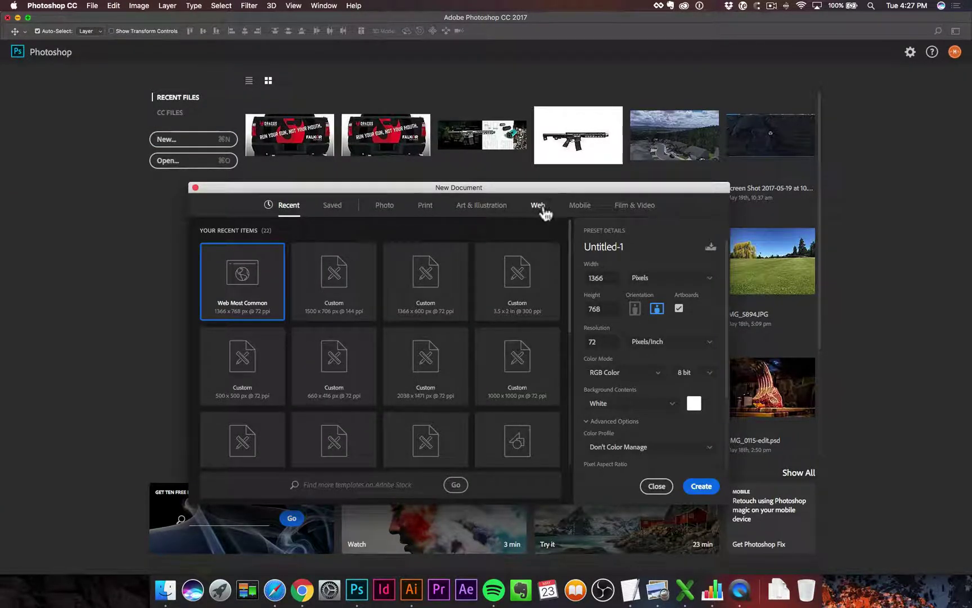
left_click(542, 208)
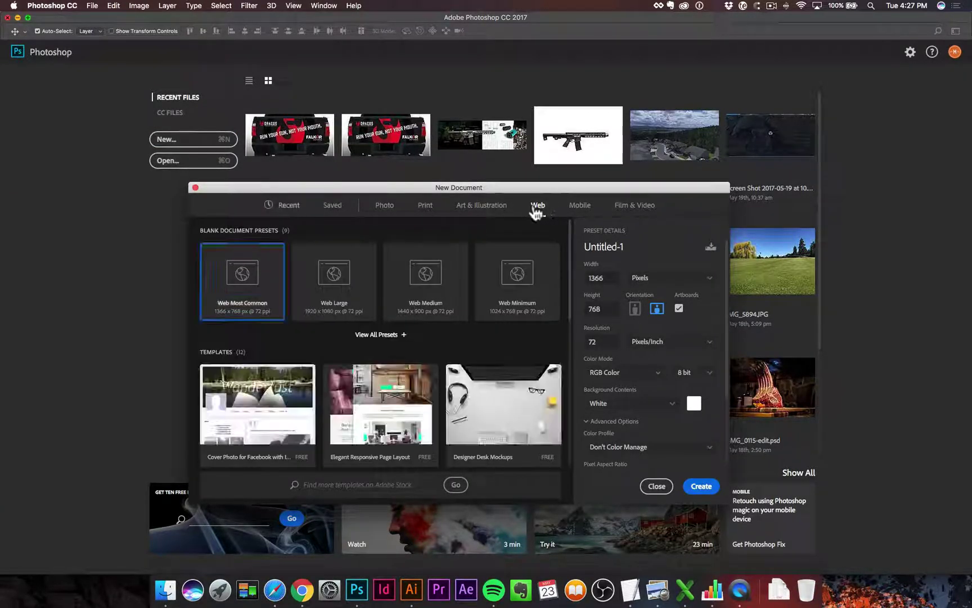
left_click(700, 486)
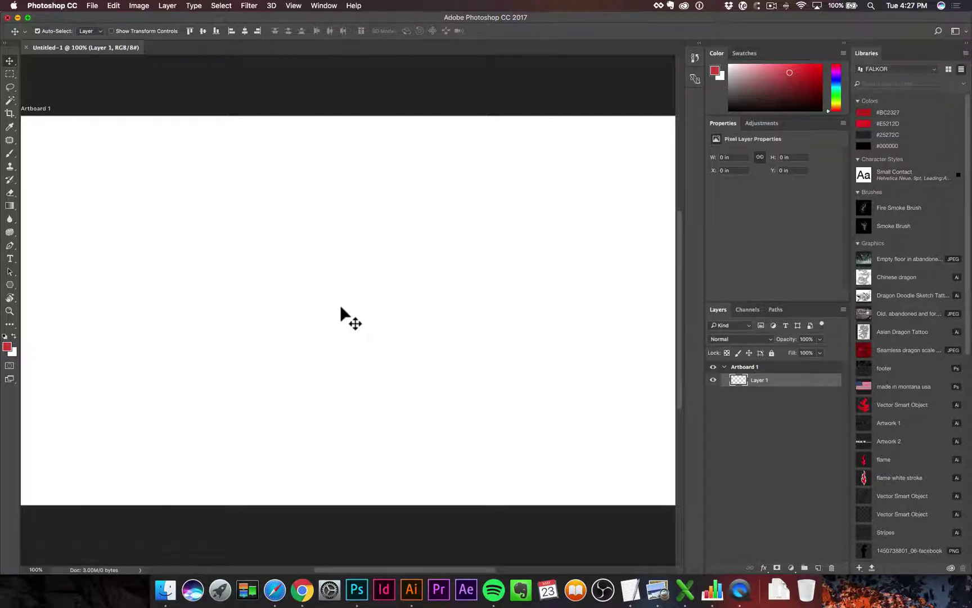
Step: Draw a red 222×127 px rectangle near the artboard's top-left with the Rectangle Tool
key("u")
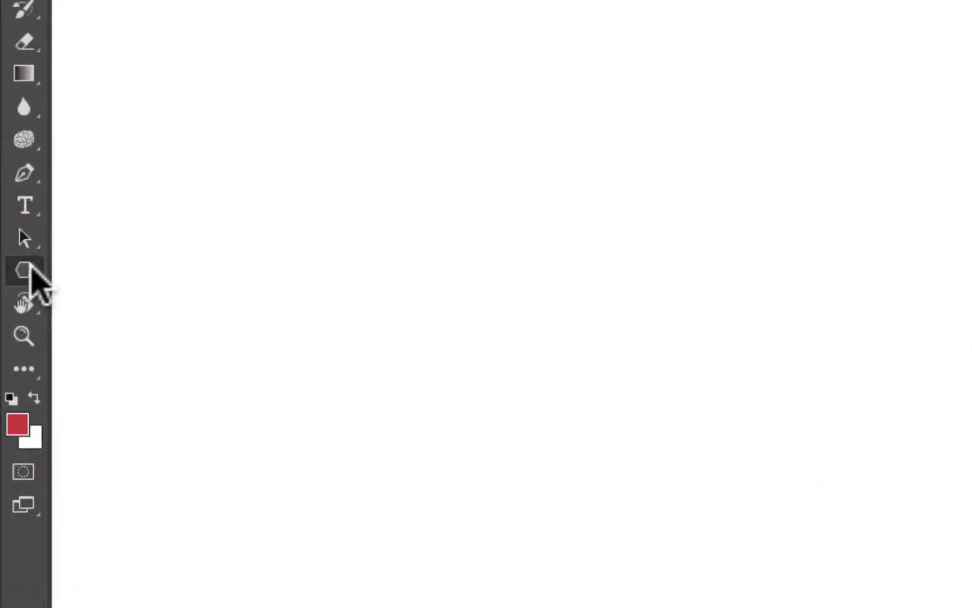
left_click(11, 285)
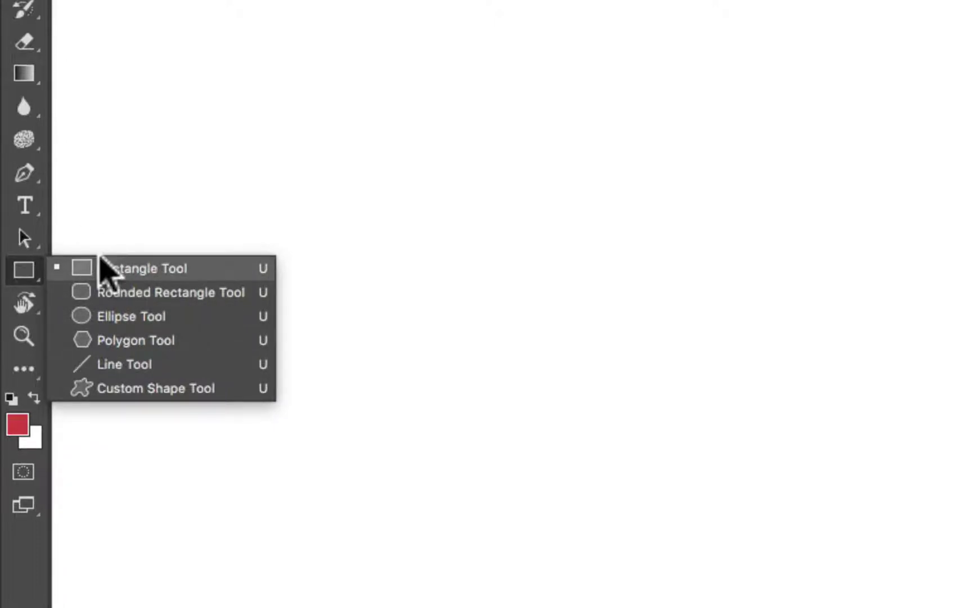
left_click(80, 269)
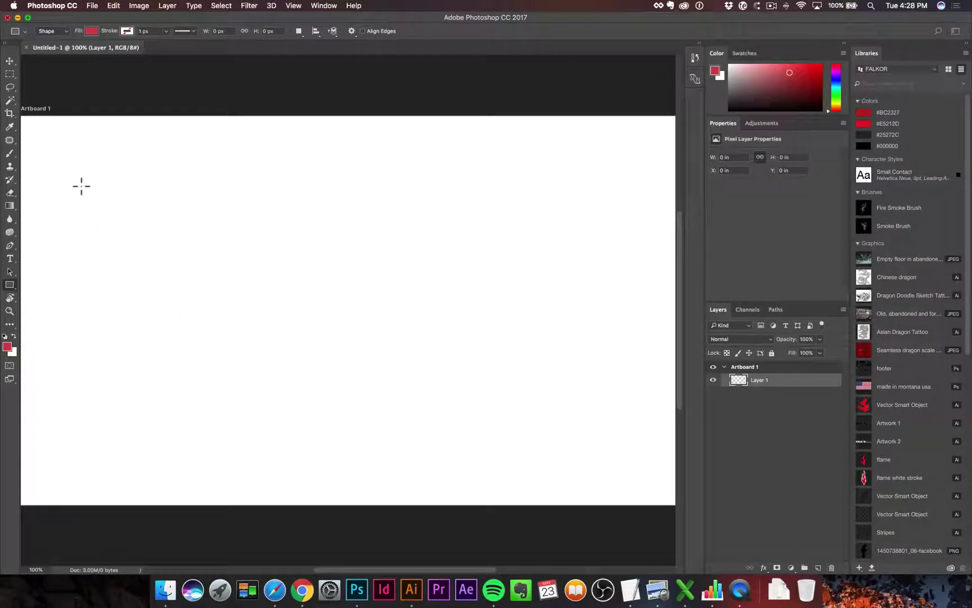
left_click_drag(178, 2, 242, 62)
left_click_drag(97, 201, 183, 240)
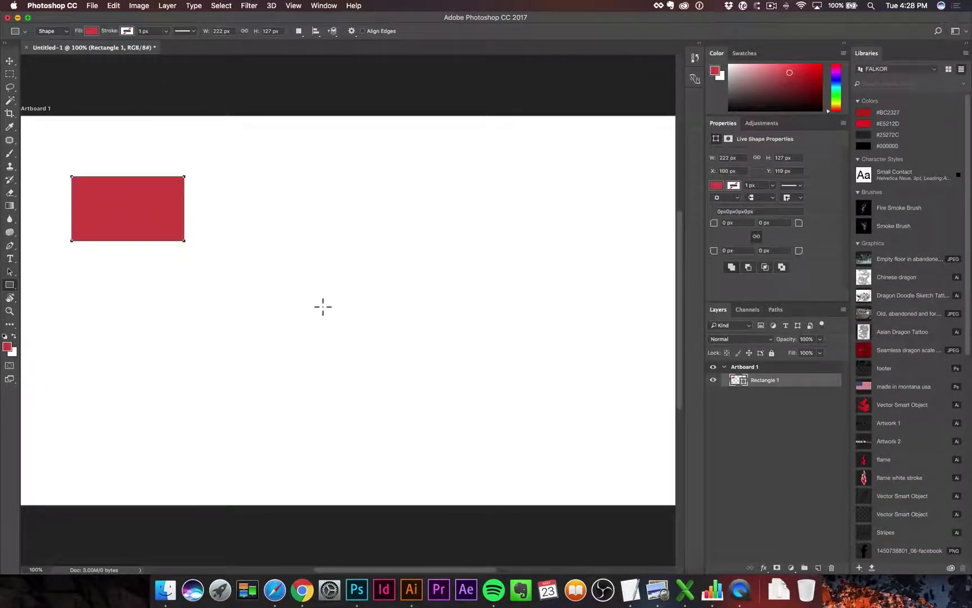
Step: Make the rectangle's fill light blue and set the foreground colour to dark red
left_click(94, 28)
left_click(82, 121)
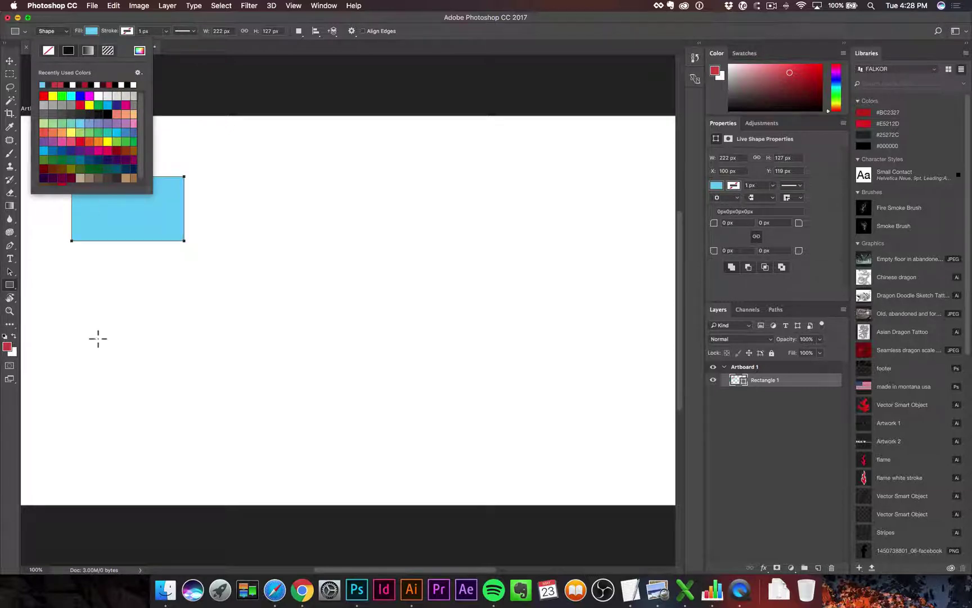
left_click(8, 348)
left_click(319, 185)
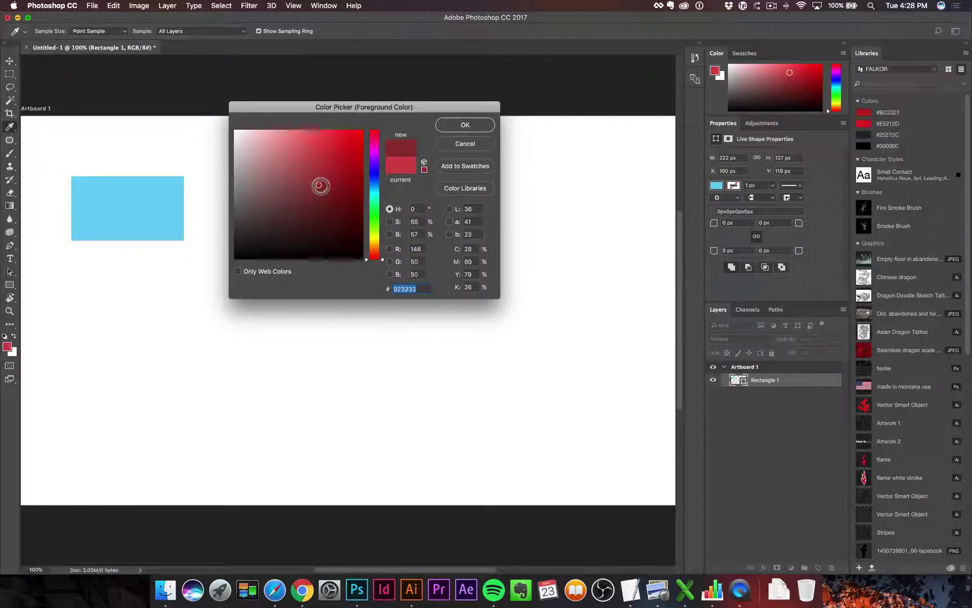
left_click(465, 124)
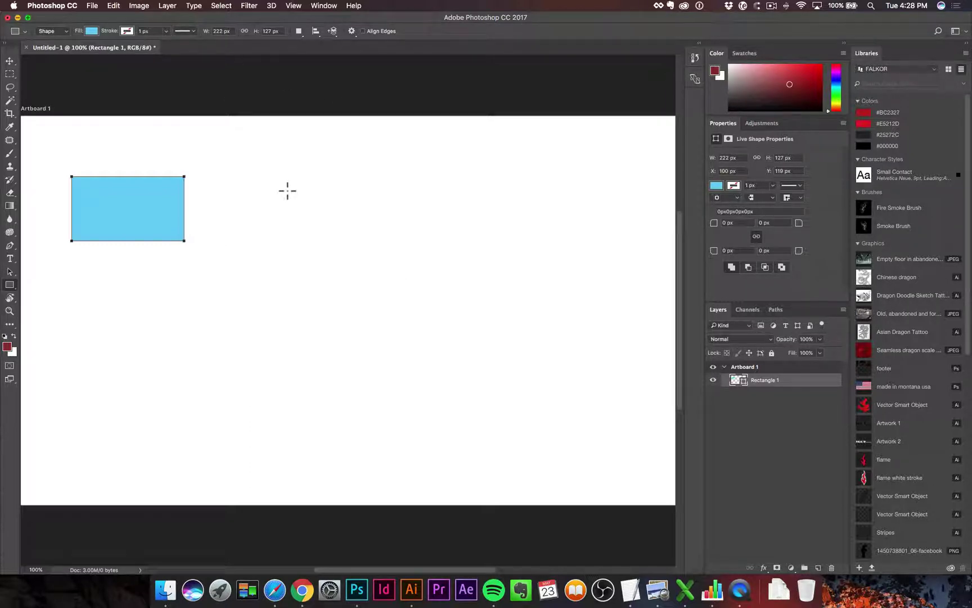
key("alt+BackSpace")
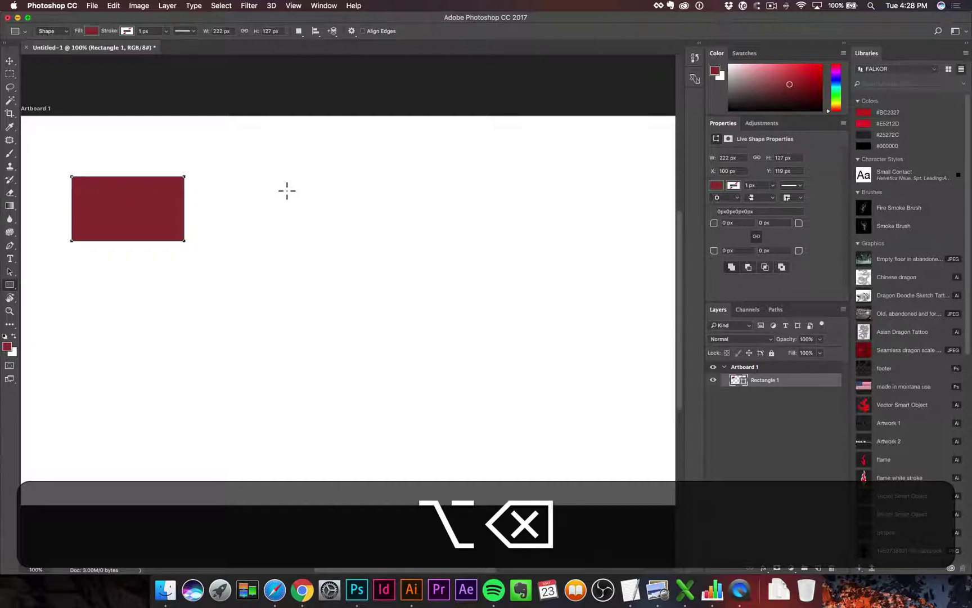
left_click(9, 348)
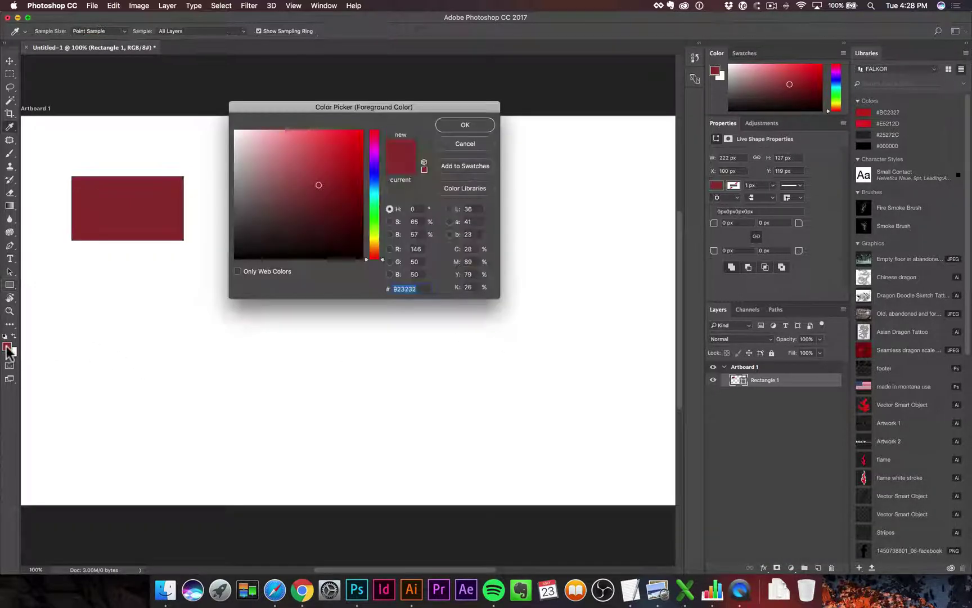
left_click(452, 147)
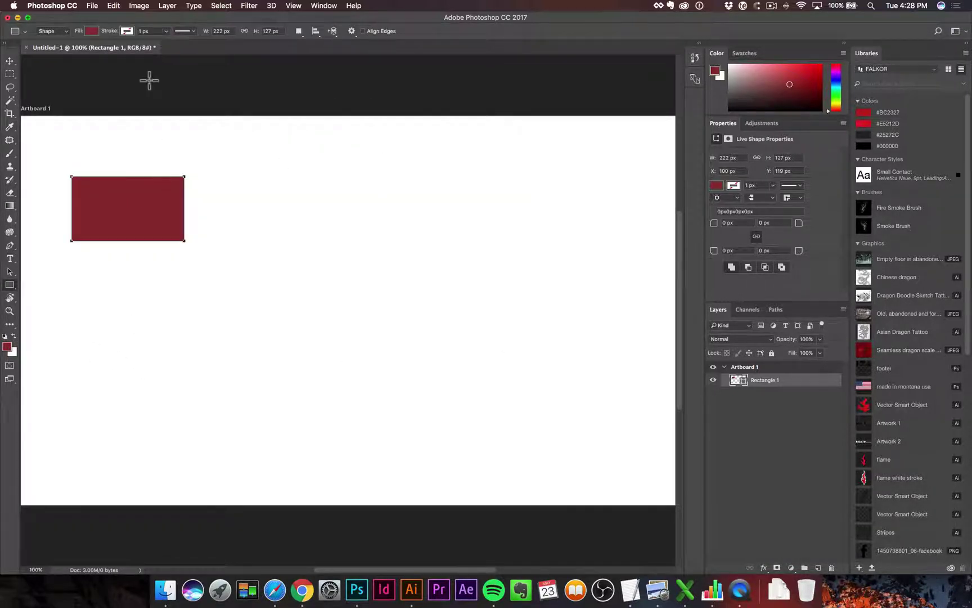
left_click(89, 30)
left_click(80, 125)
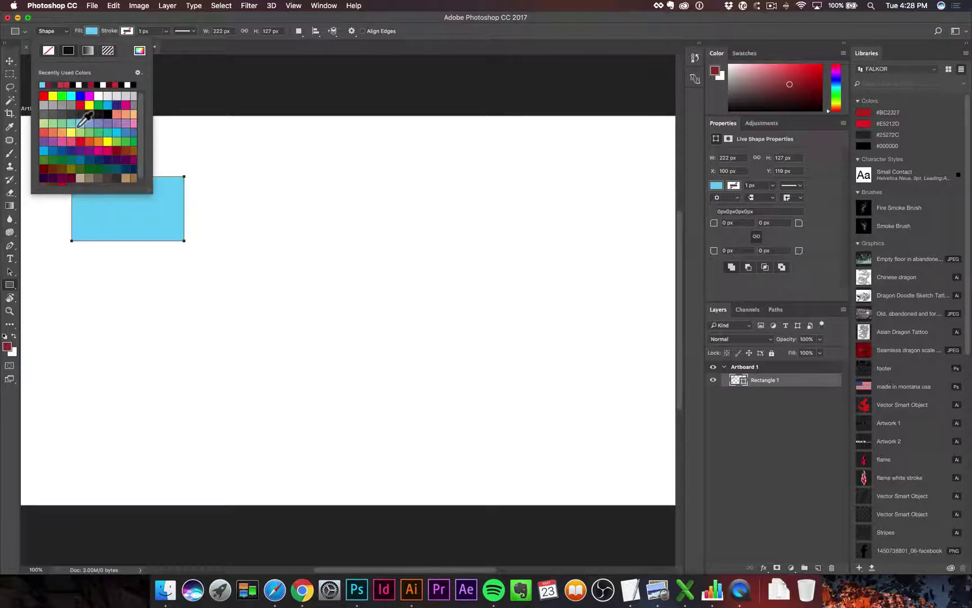
Step: Deselect the rectangle and Shift-drag a 116×116 px maroon square beneath it
key("v")
left_click(133, 275)
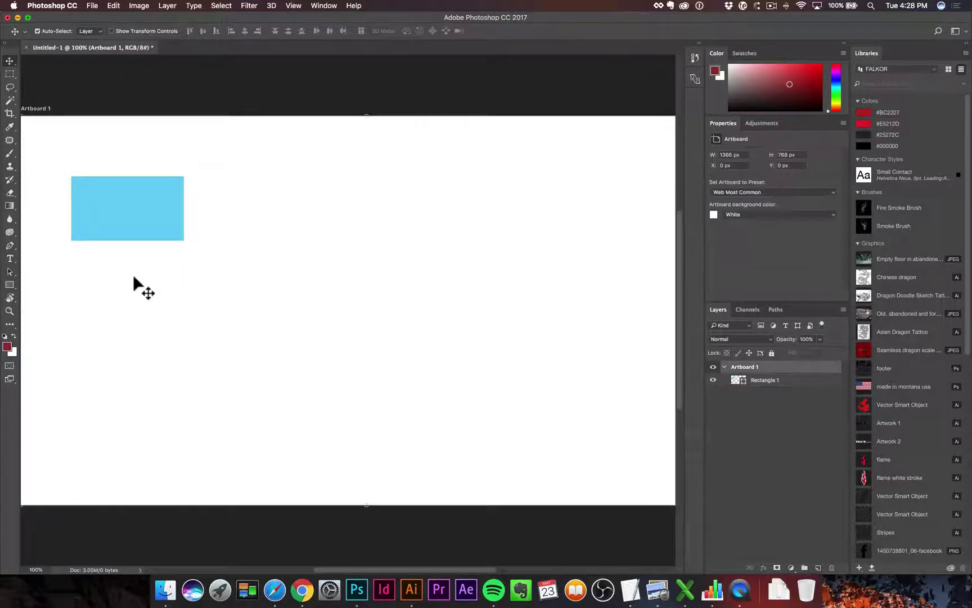
key("u")
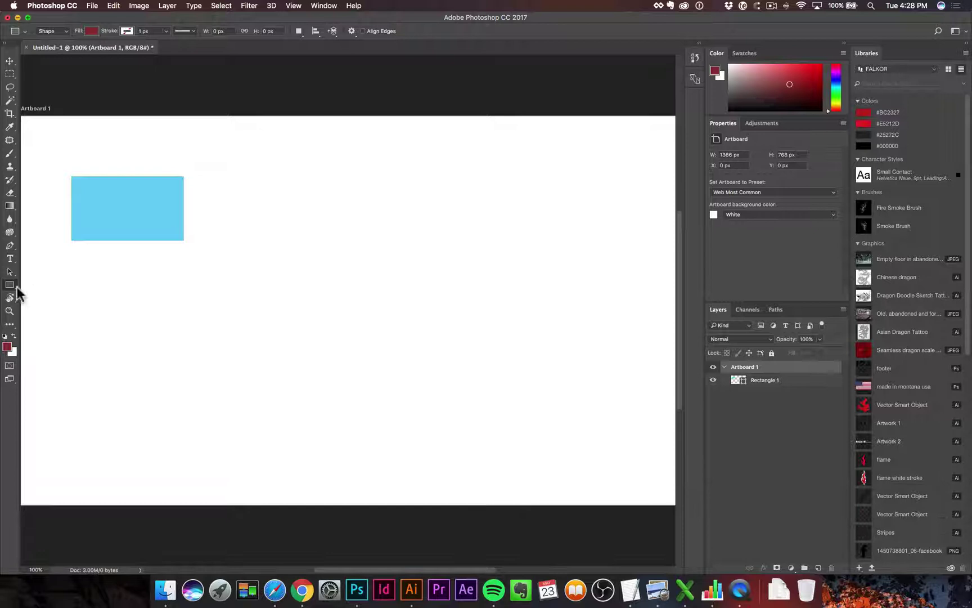
key("shift")
left_click_drag(74, 259, 145, 318)
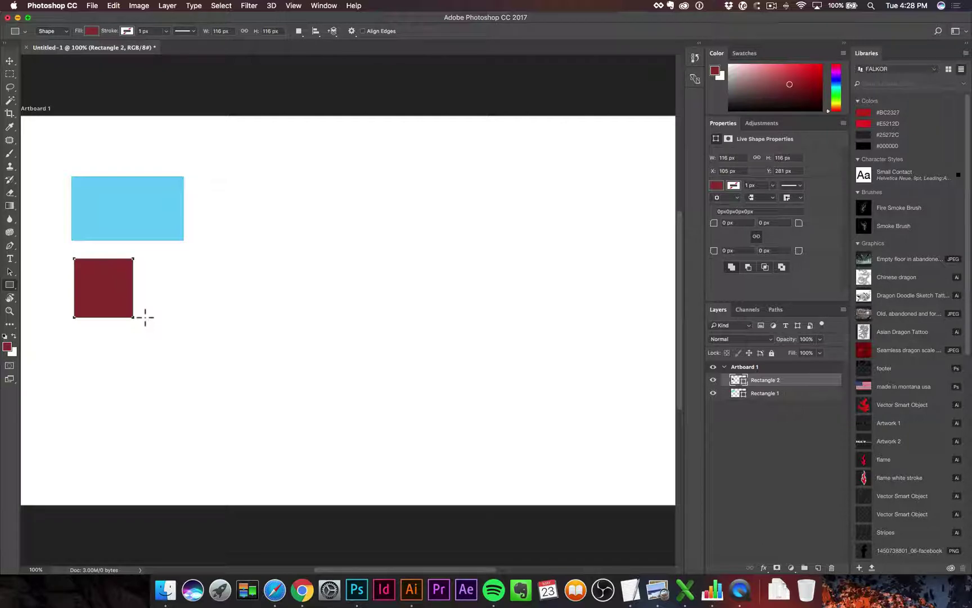
scroll(145, 317, "down", 3)
scroll(145, 318, "up", 1)
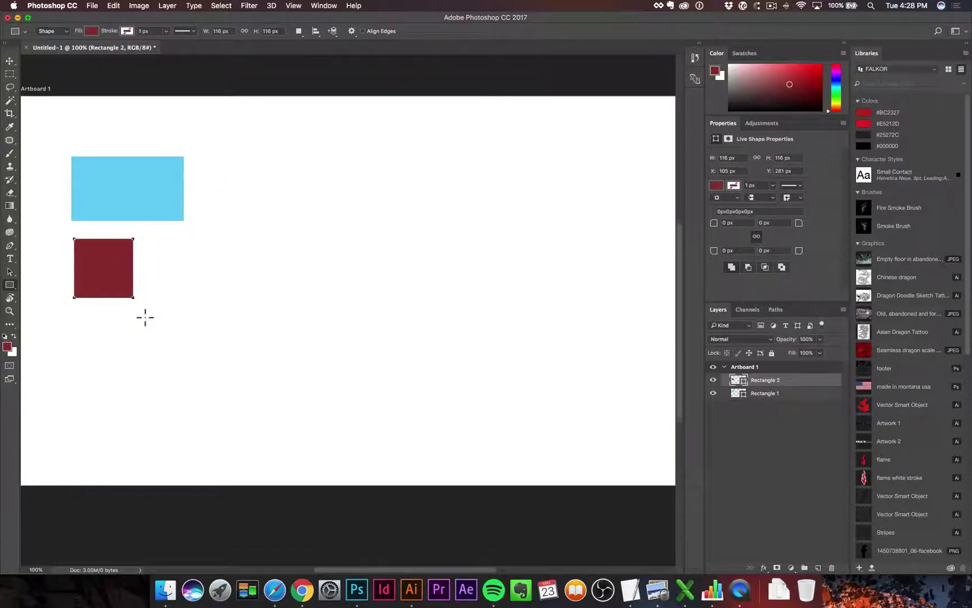
Step: Drag a rectangular marquee selection over the empty area right of the blue rectangle
left_click(10, 73)
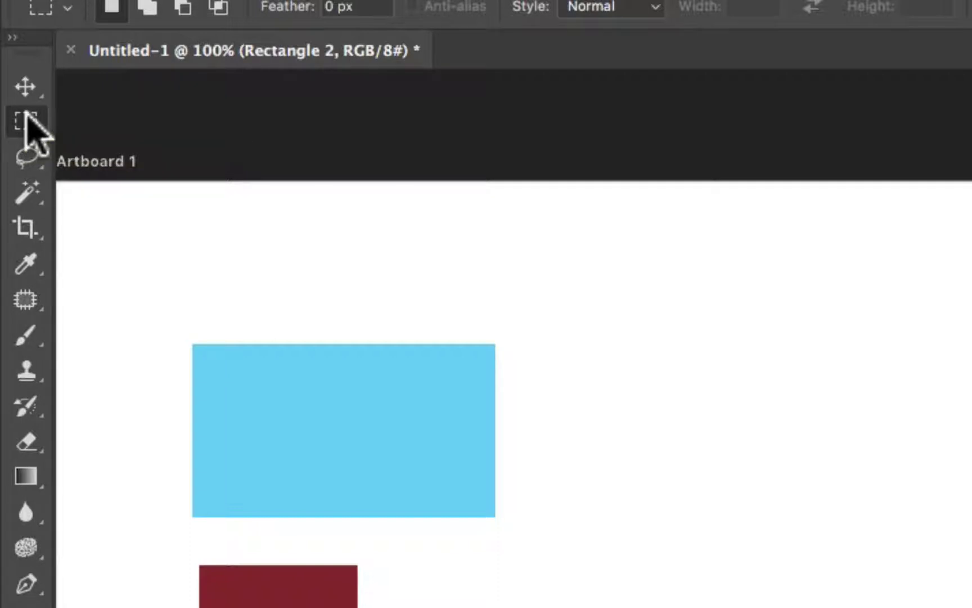
left_click(25, 121)
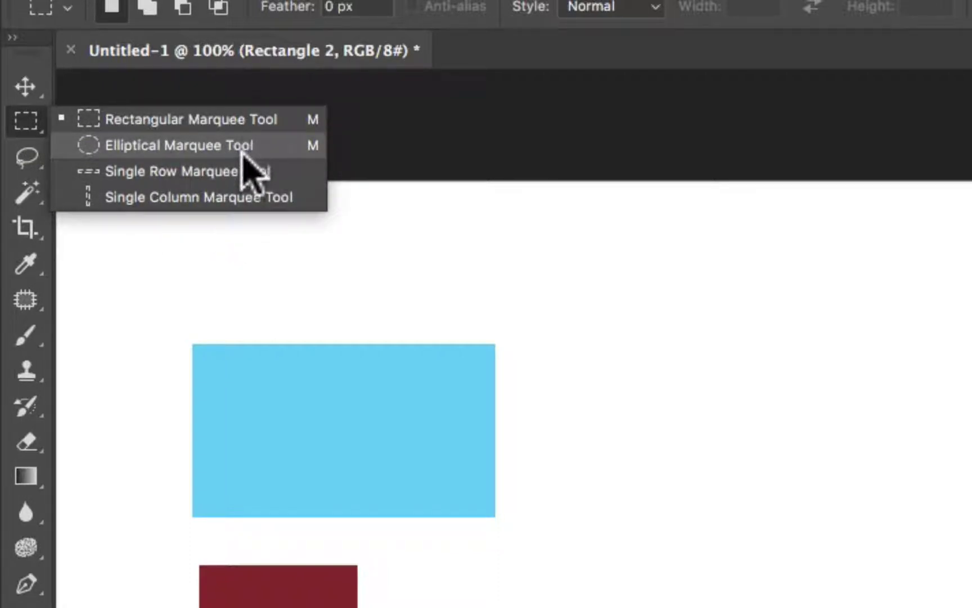
left_click(234, 120)
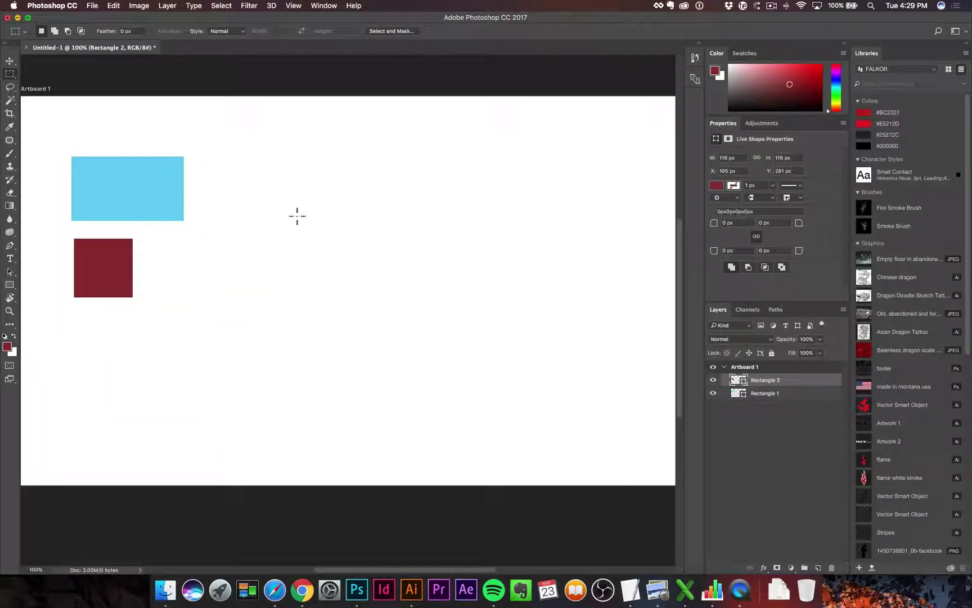
left_click_drag(253, 167, 377, 283)
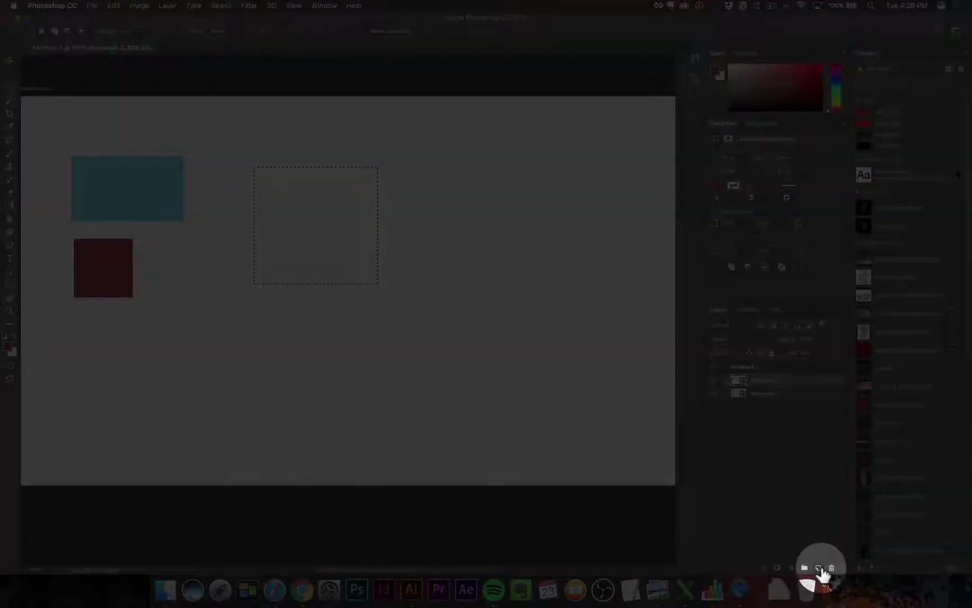
Step: On a new layer, fill the selection with the maroon foreground colour using Edit > Fill
left_click(819, 568)
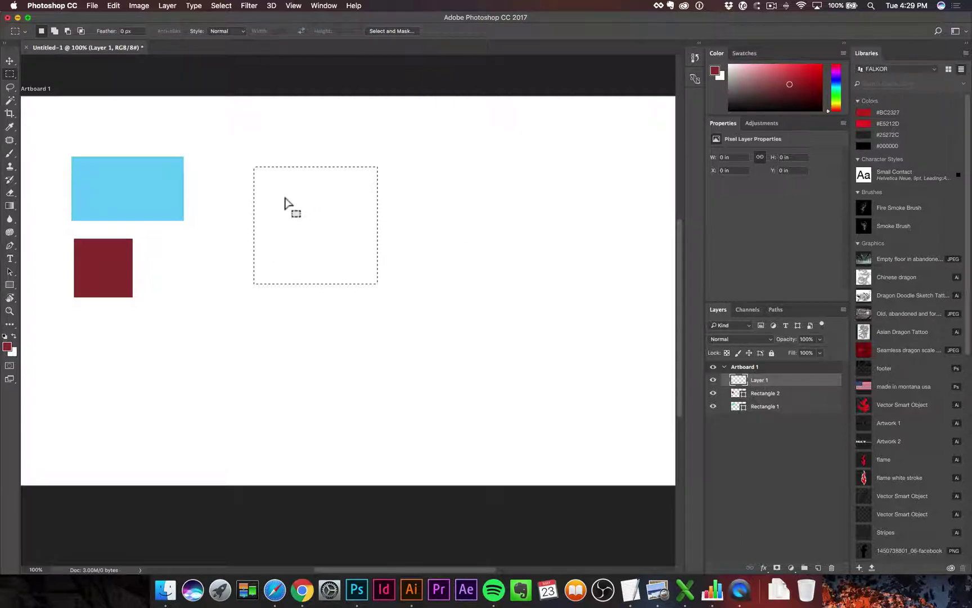
left_click(115, 6)
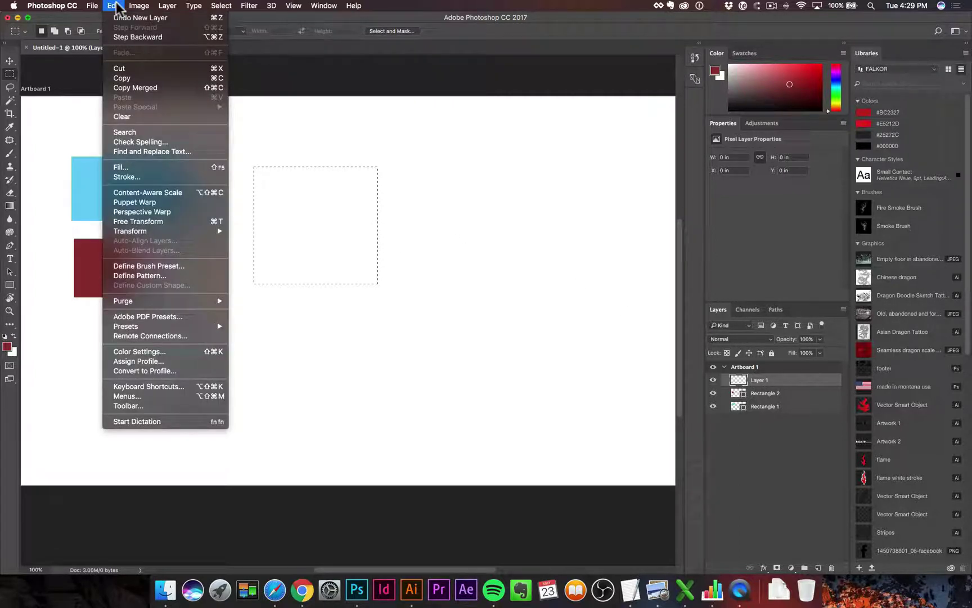
left_click(188, 173)
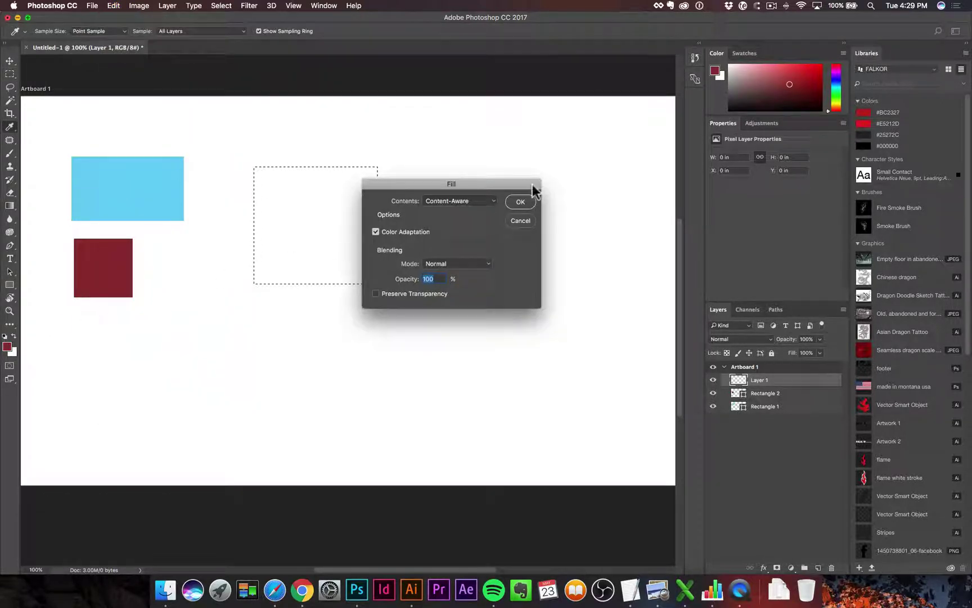
left_click(474, 202)
left_click(466, 168)
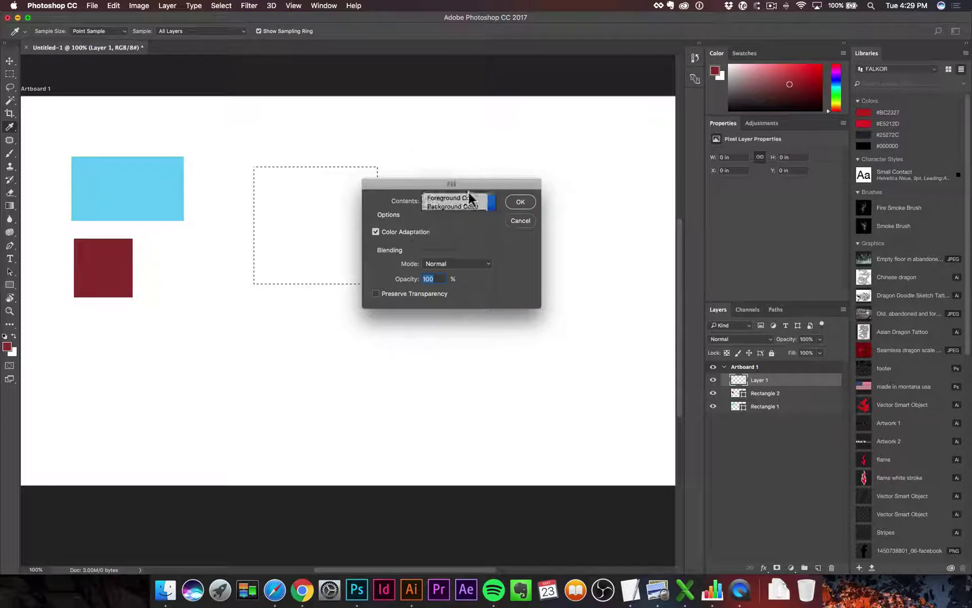
left_click(521, 202)
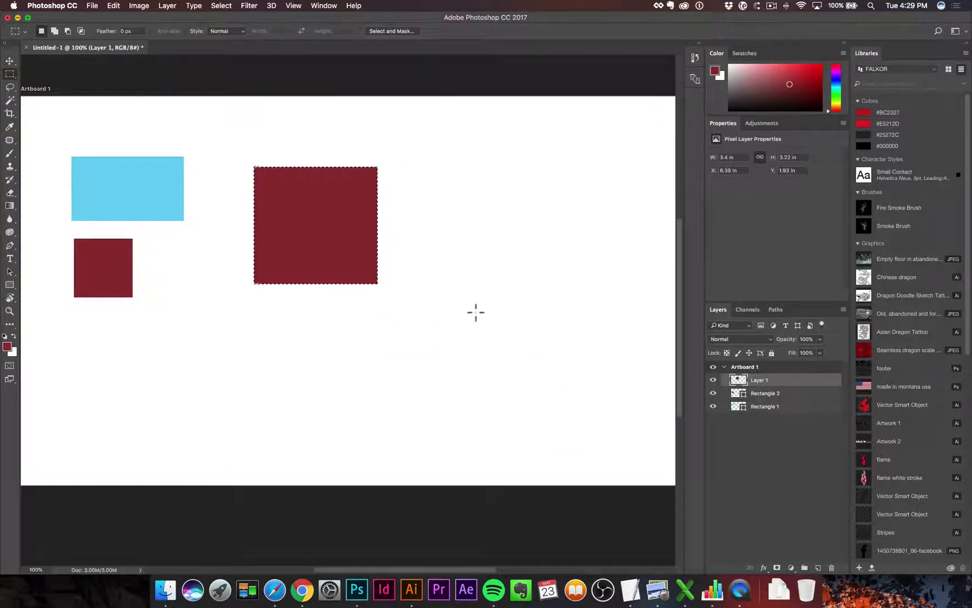
key("super+v")
Step: Move the large maroon square down-left and zoom in to check its pixels, then recenter
left_click_drag(322, 222, 350, 236)
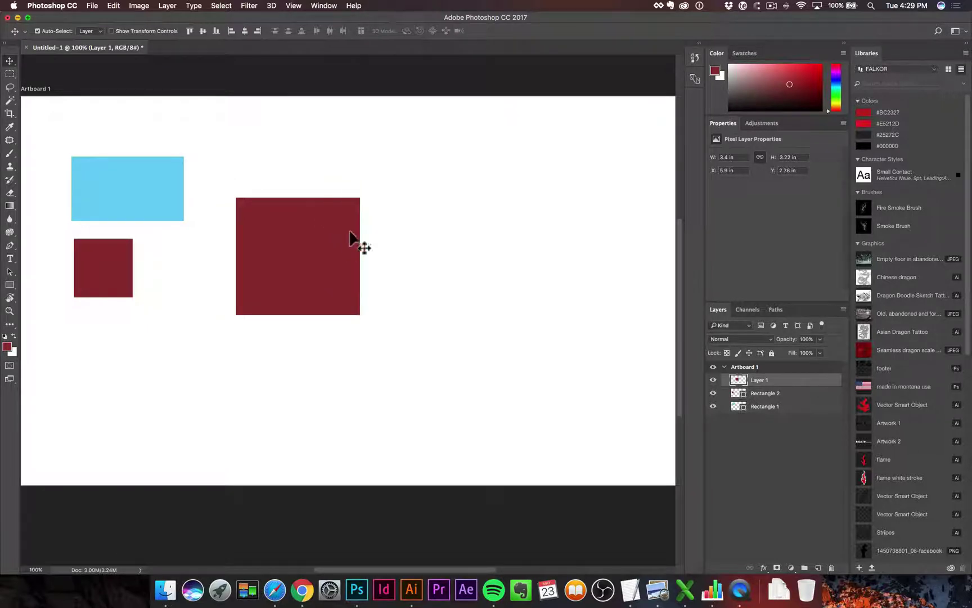
key("super+plus")
key("super+plus")
key("super+plus")
key("super+plus")
key("super+plus")
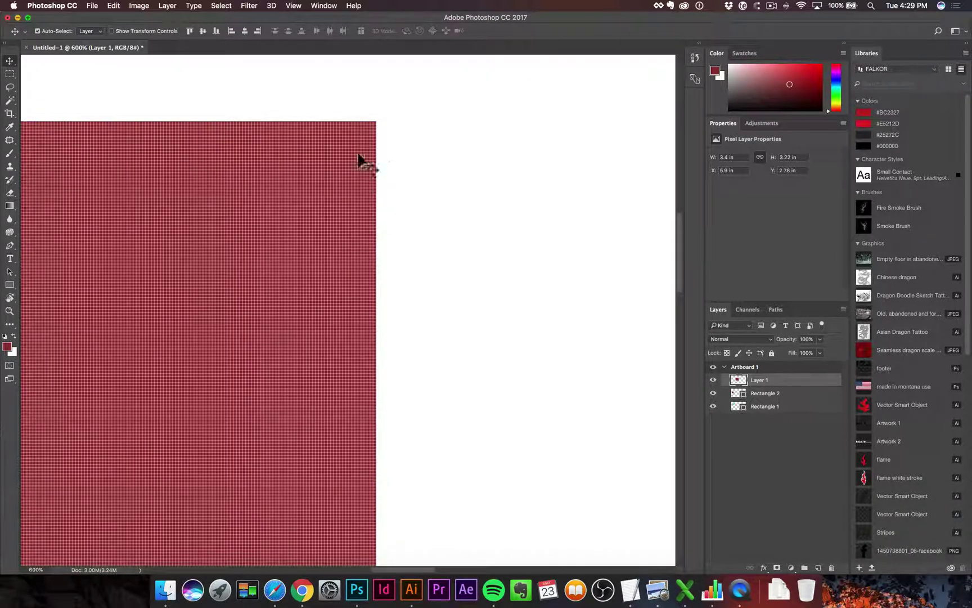
key("super+minus")
key("super+minus")
key("super+minus")
key("super+minus")
key("super+minus")
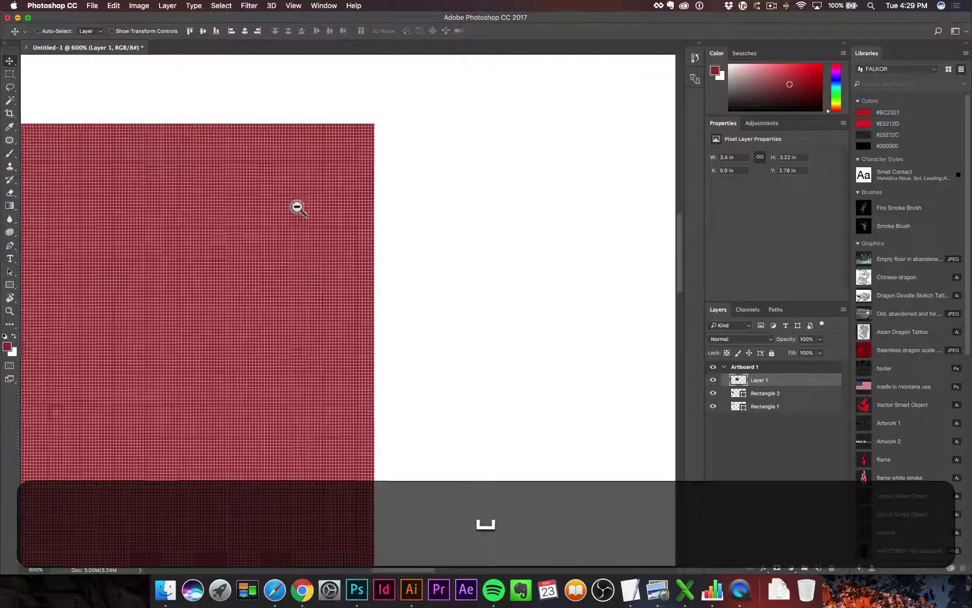
left_click_drag(209, 253, 454, 208)
Step: Select the blue rectangle and small square's layer, and zoom into the rectangle's lower-right corner
left_click(447, 218)
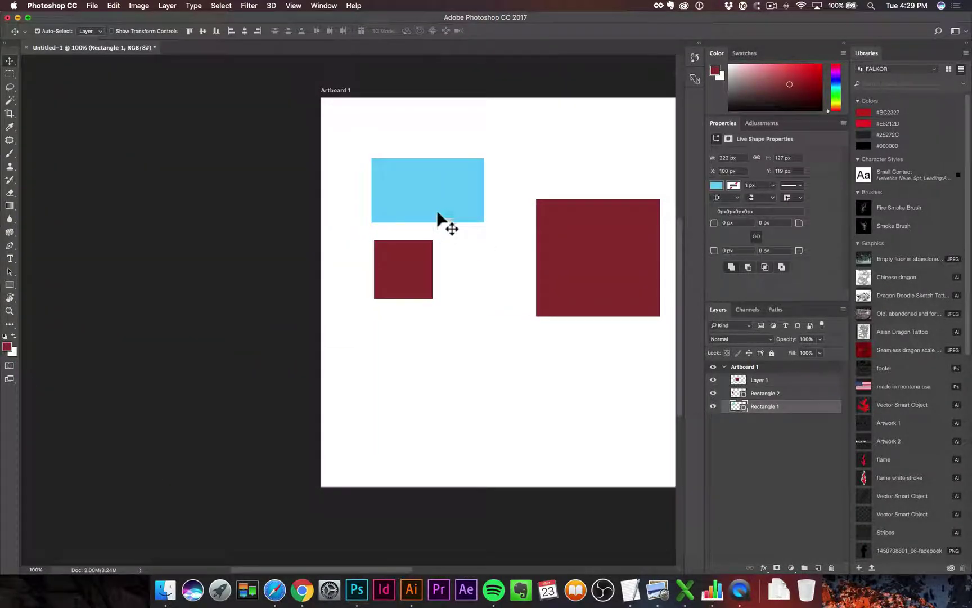
left_click(743, 393)
key("a")
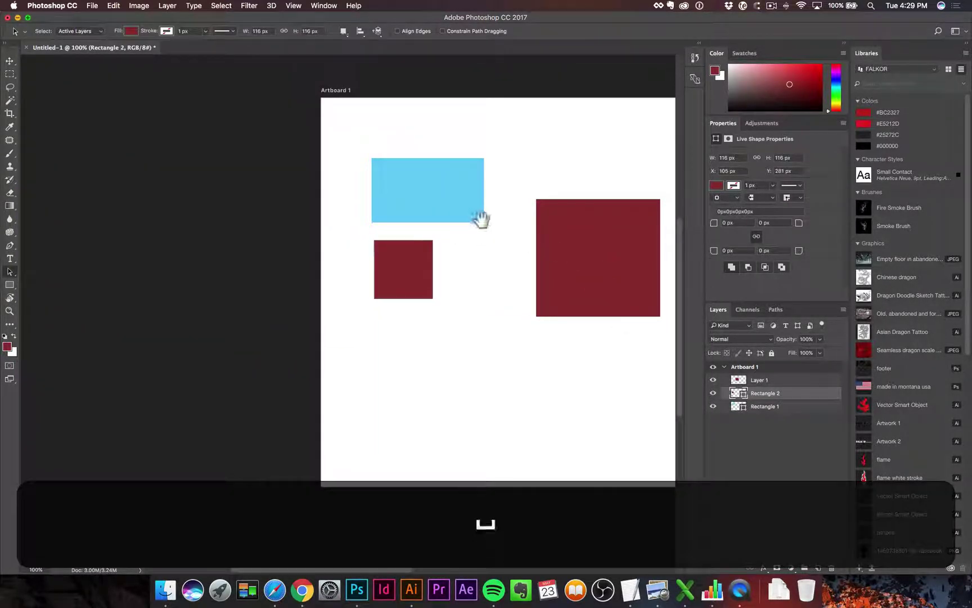
left_click(483, 221, "super")
key("super+a")
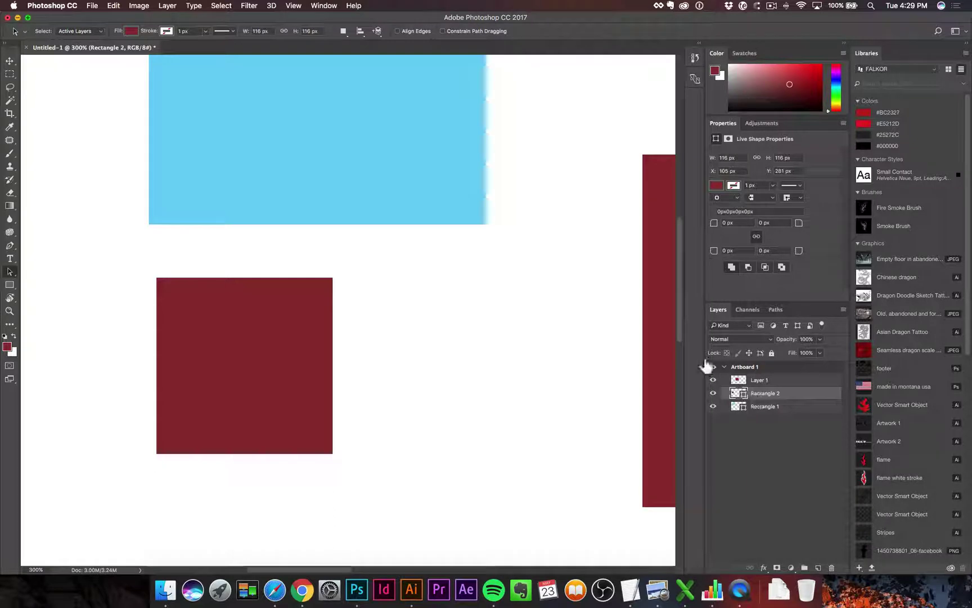
left_click_drag(483, 220, 485, 221)
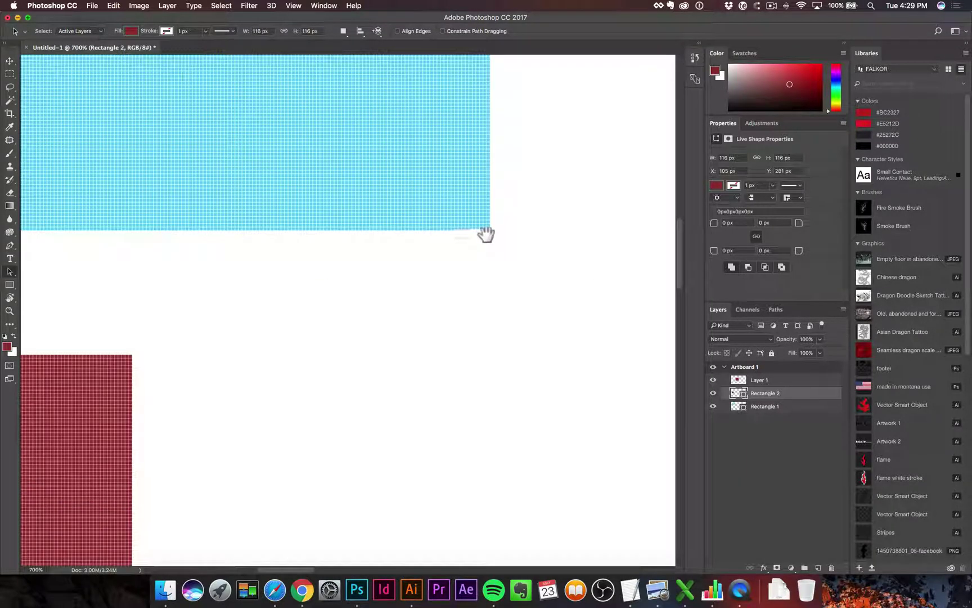
left_click(487, 232, "alt")
left_click(466, 168, "alt")
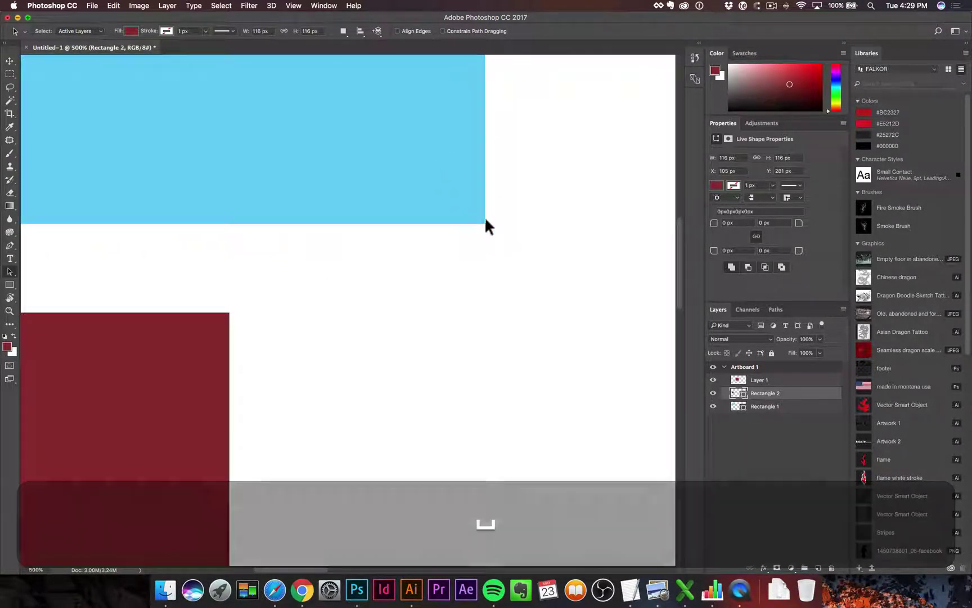
Step: Zoom out from 400% until the whole artboard shows, and pan it to the center
key("space")
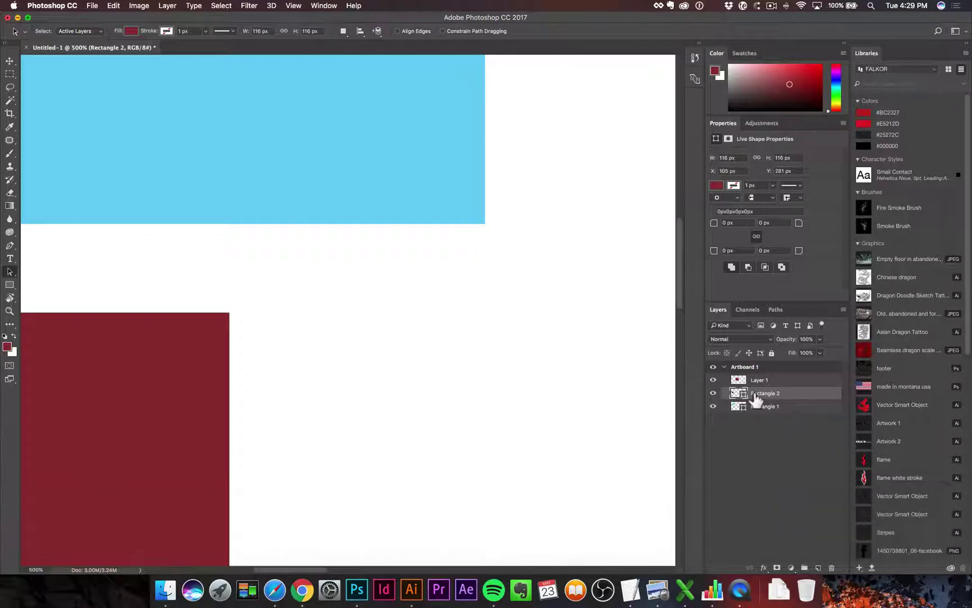
key("space")
left_click(516, 319, "alt")
left_click(517, 319, "alt")
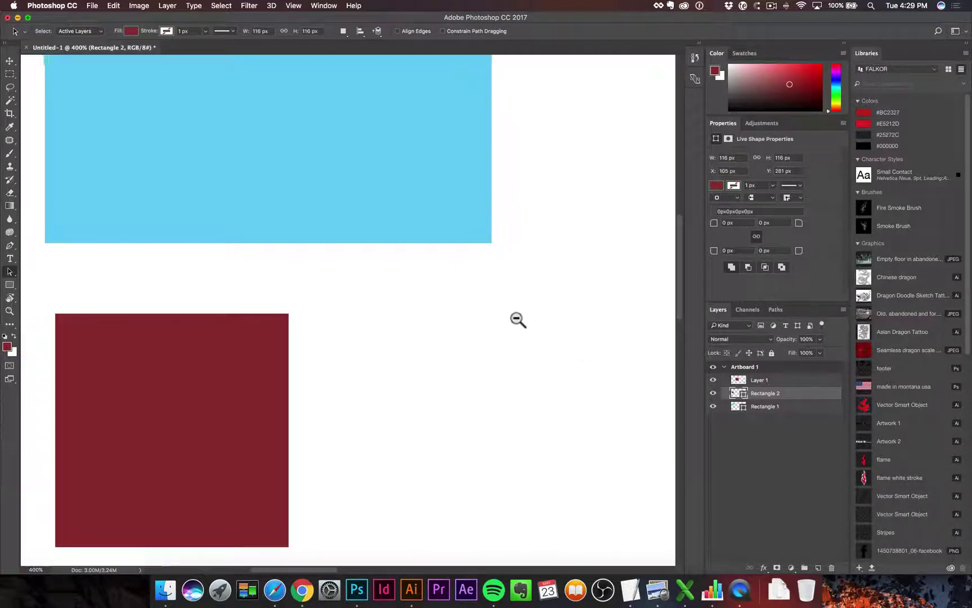
key("space")
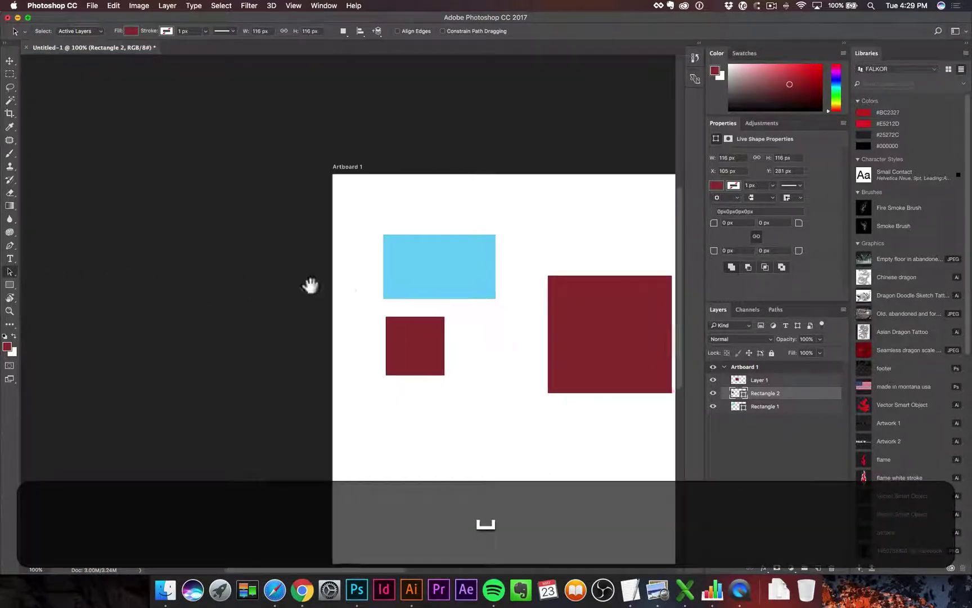
scroll(337, 285, "right", 5)
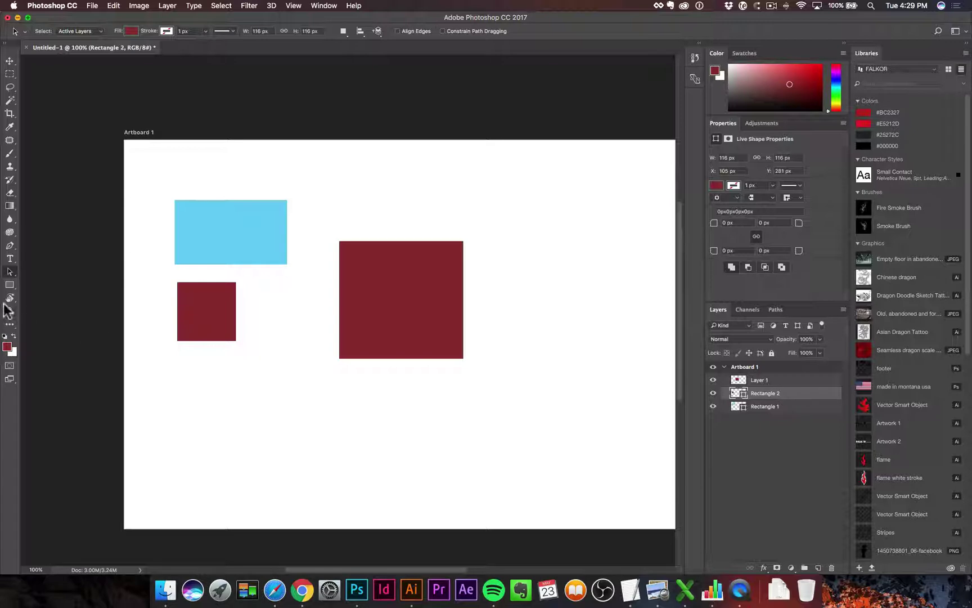
Step: Start a 100 px, 3-sided polygon with the Polygon Tool in the Create Polygon dialog
left_click(9, 285)
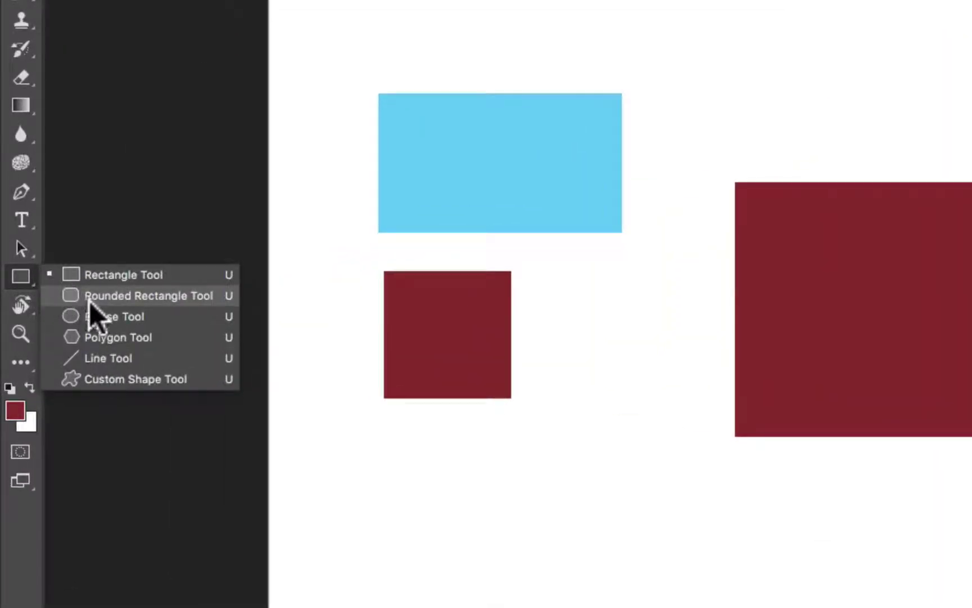
left_click(143, 338)
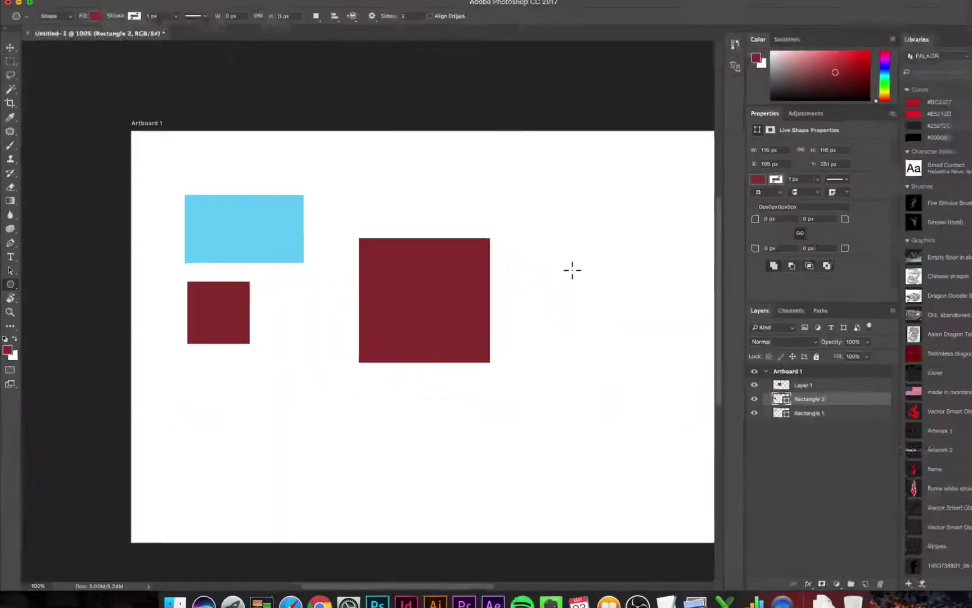
left_click(538, 226)
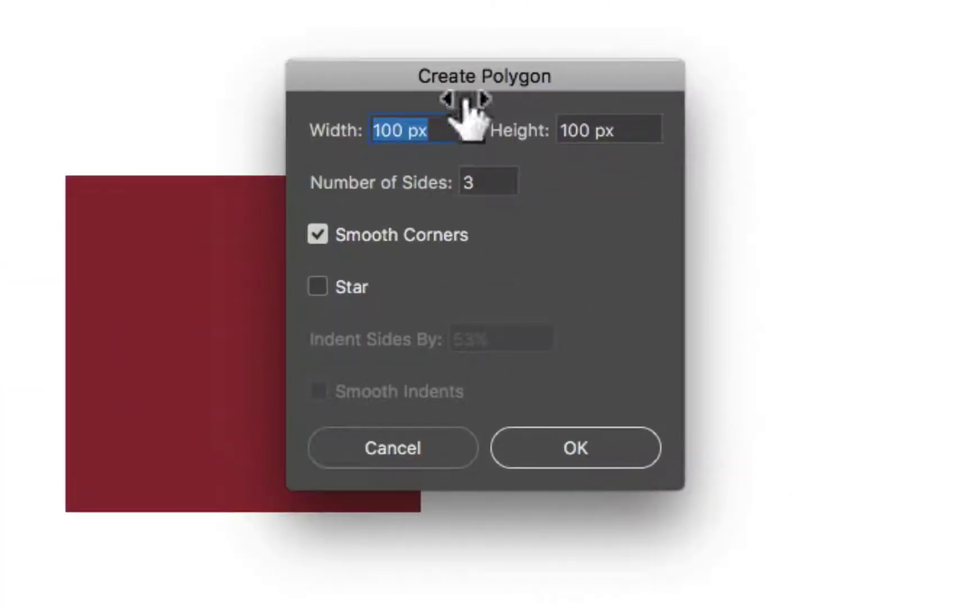
left_click_drag(446, 72, 582, 59)
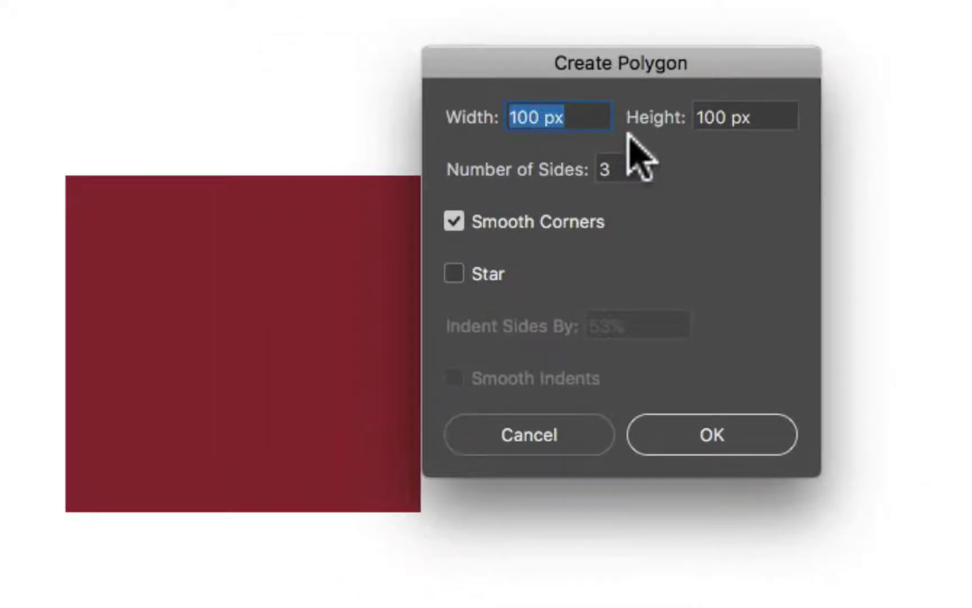
left_click(606, 172)
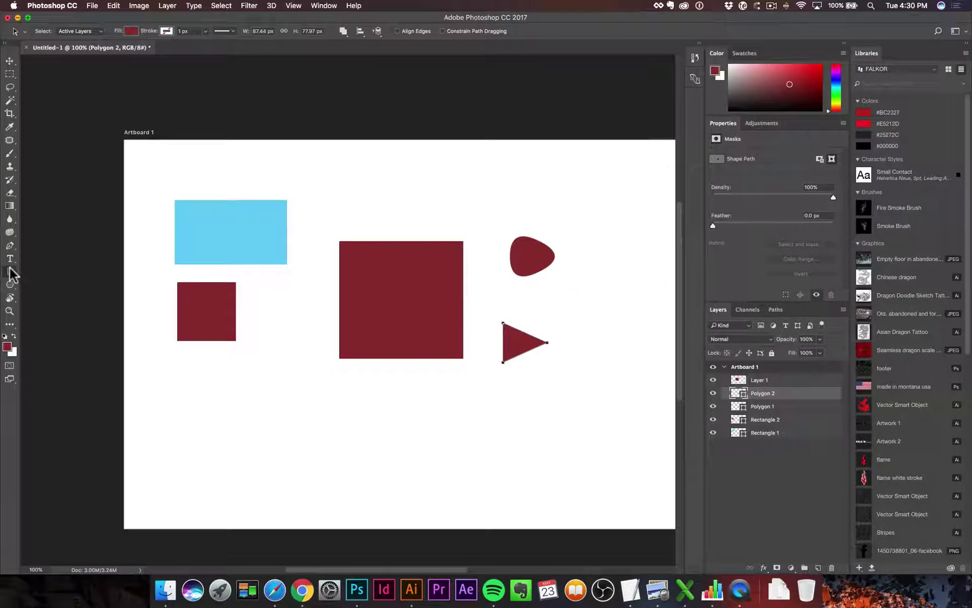
Step: Pull the sharp triangle's tip anchor inward with Direct Selection, narrowing it to about 44 × 78 px
left_click(10, 271)
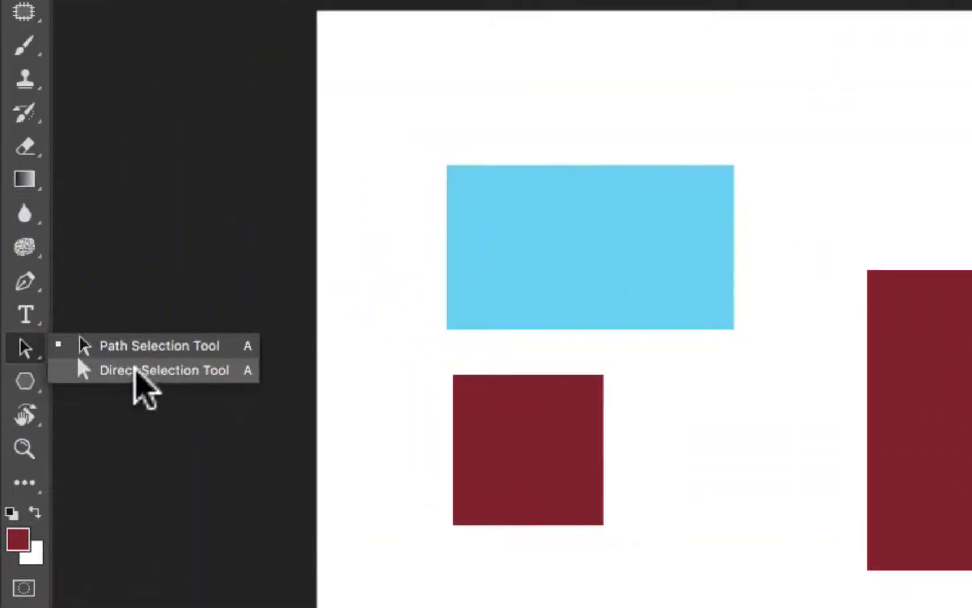
left_click(192, 368)
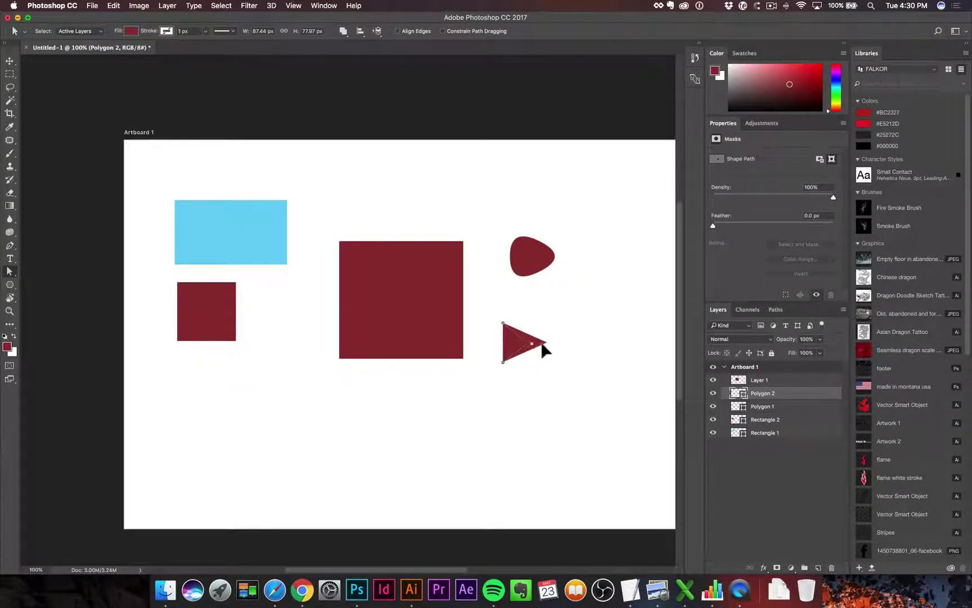
left_click(588, 360)
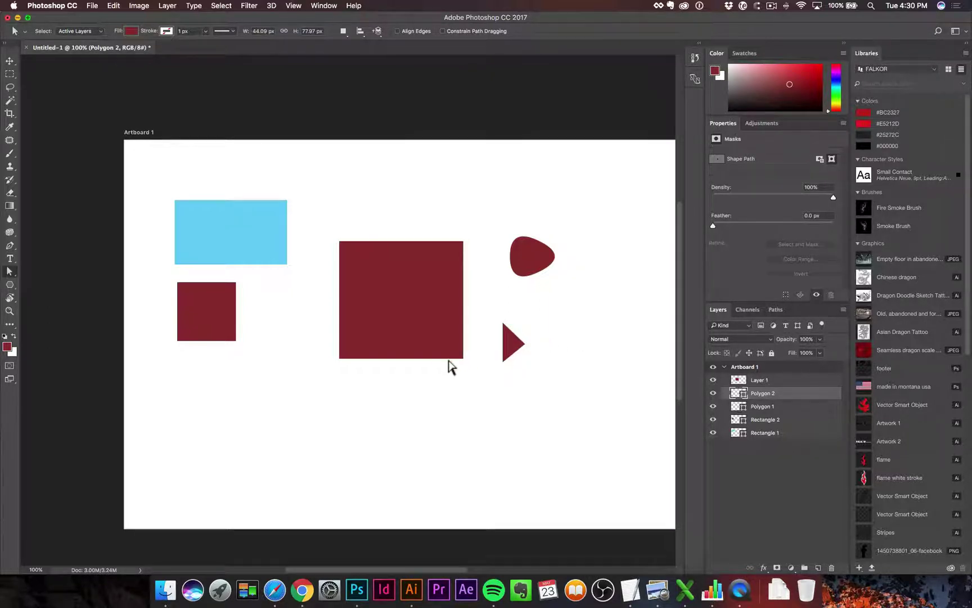
Step: Draw a closed three-anchor triangular path with the Pen Tool below the large maroon block
key("p")
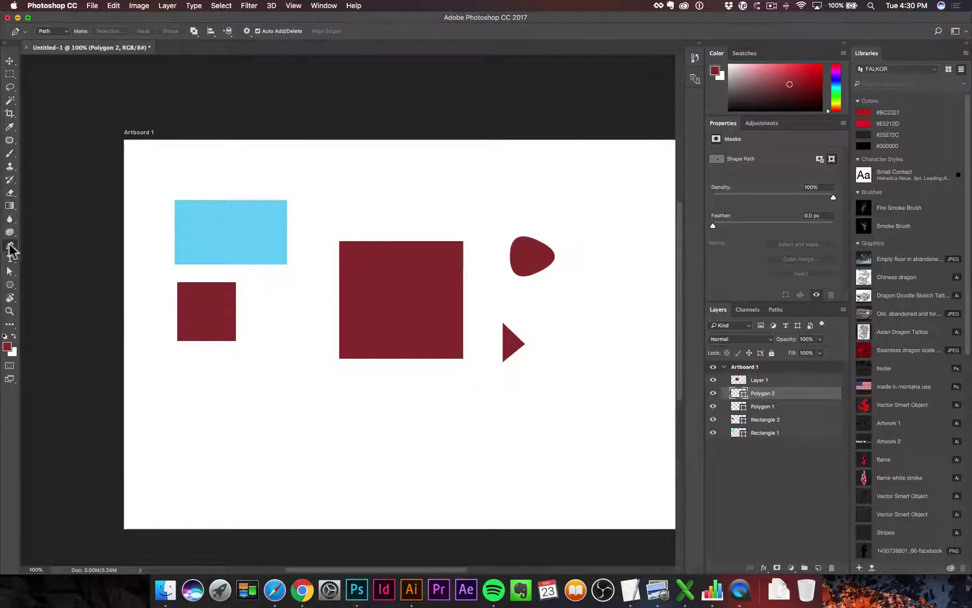
left_click(11, 249)
left_click(45, 245)
key("shift")
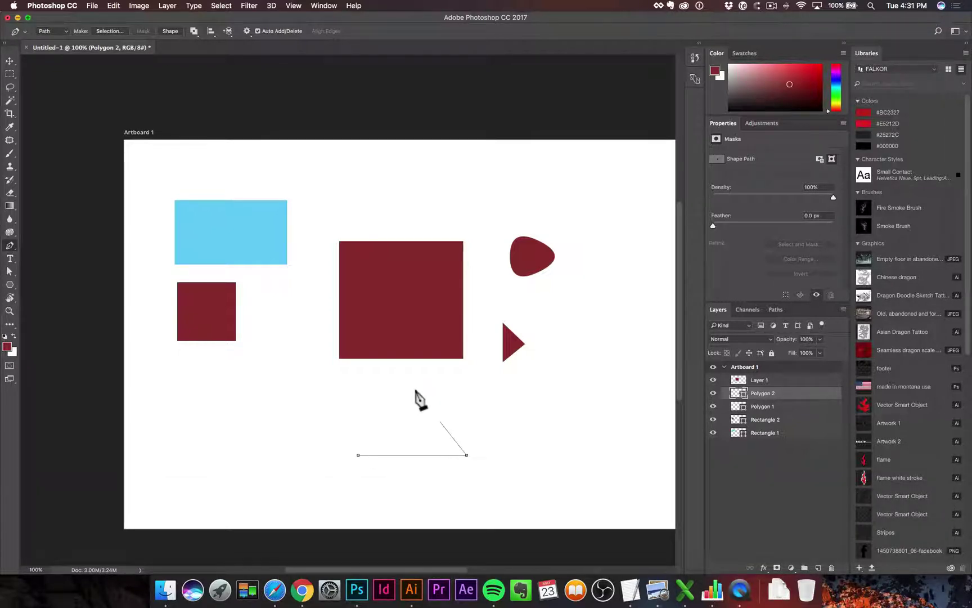
left_click(359, 454)
Step: Drag the triangle path's top anchor slightly down, leaving it about 214 × 118 px
key("a")
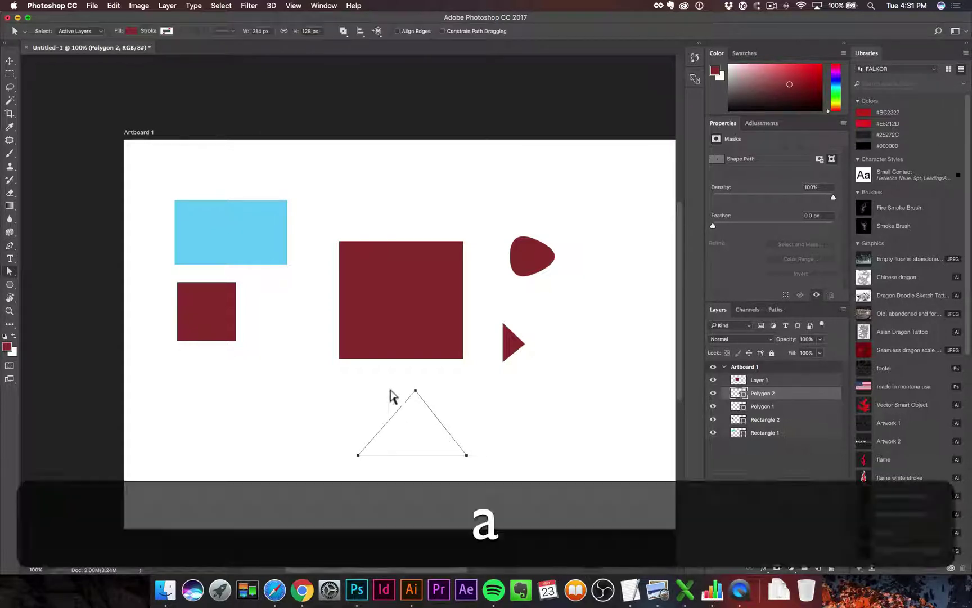
left_click_drag(419, 395, 415, 400)
key("bracketleft")
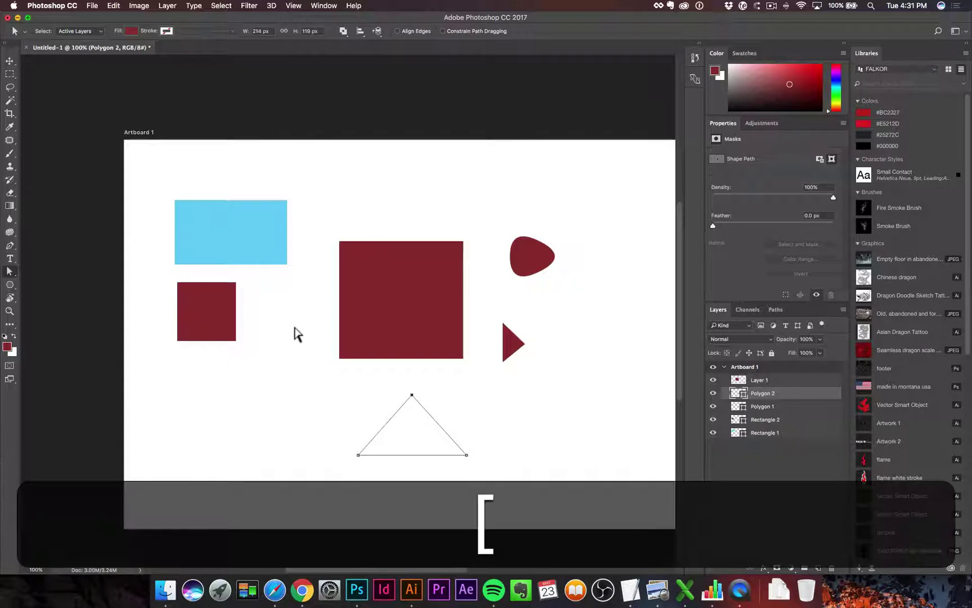
key("p")
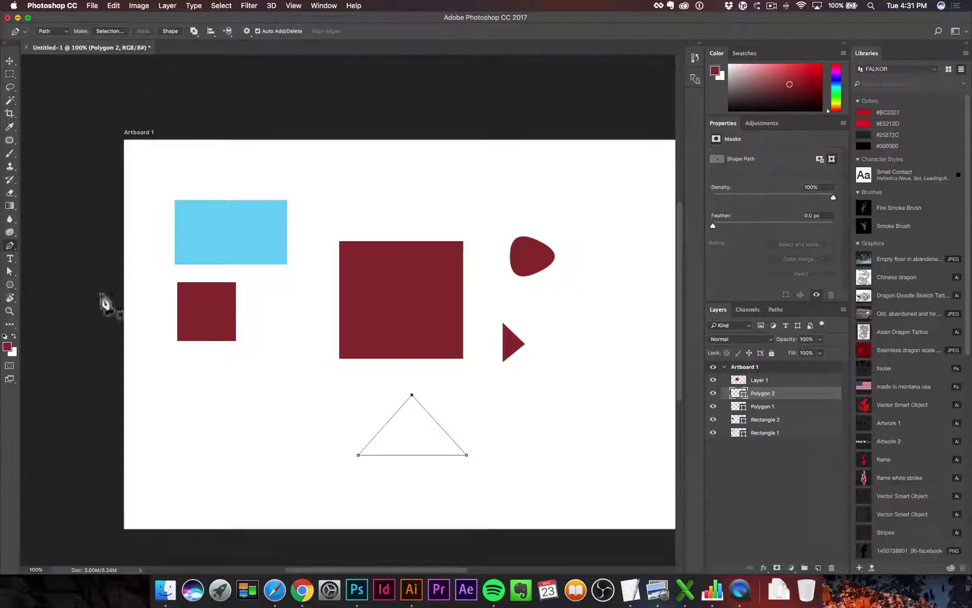
left_click(10, 246)
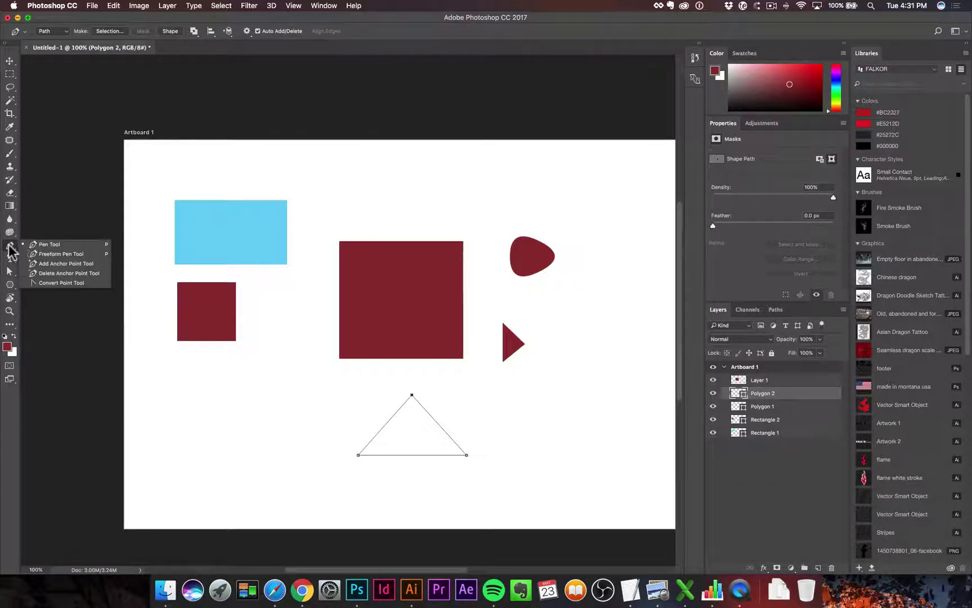
left_click(10, 248)
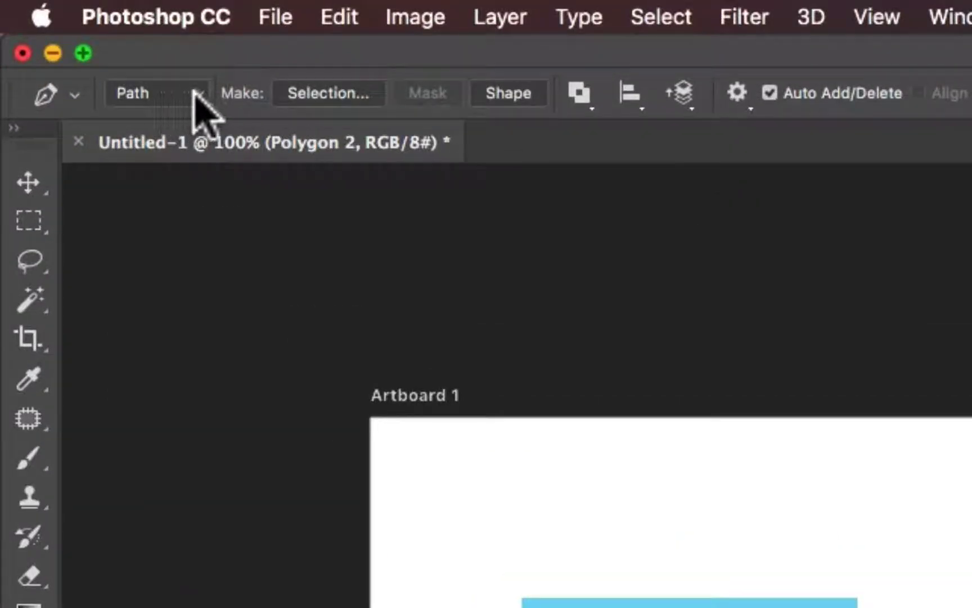
Step: Switch the Pen to Shape mode and draw a filled 113 × 74 px maroon triangle, Shape 1
left_click(197, 95)
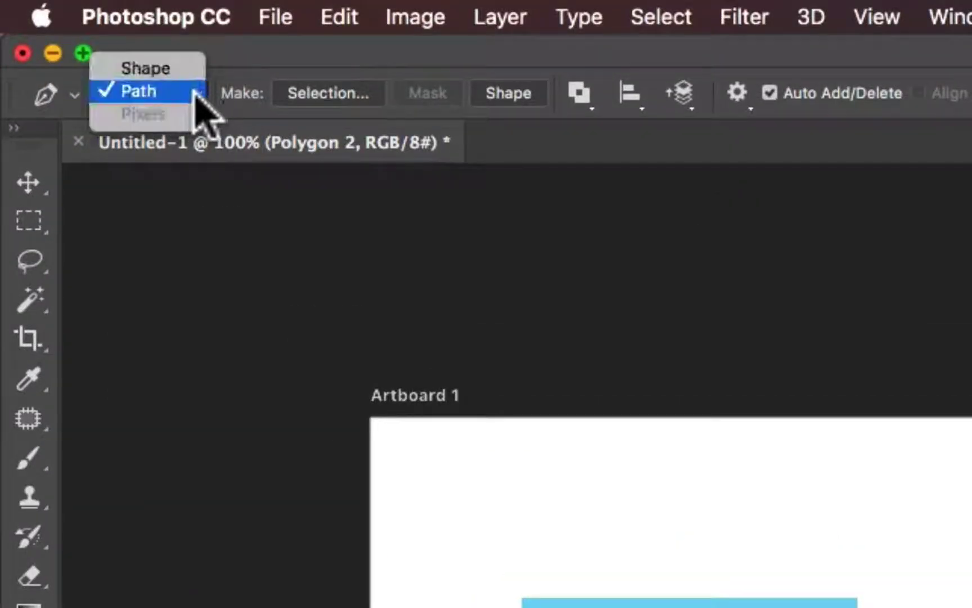
left_click(180, 70)
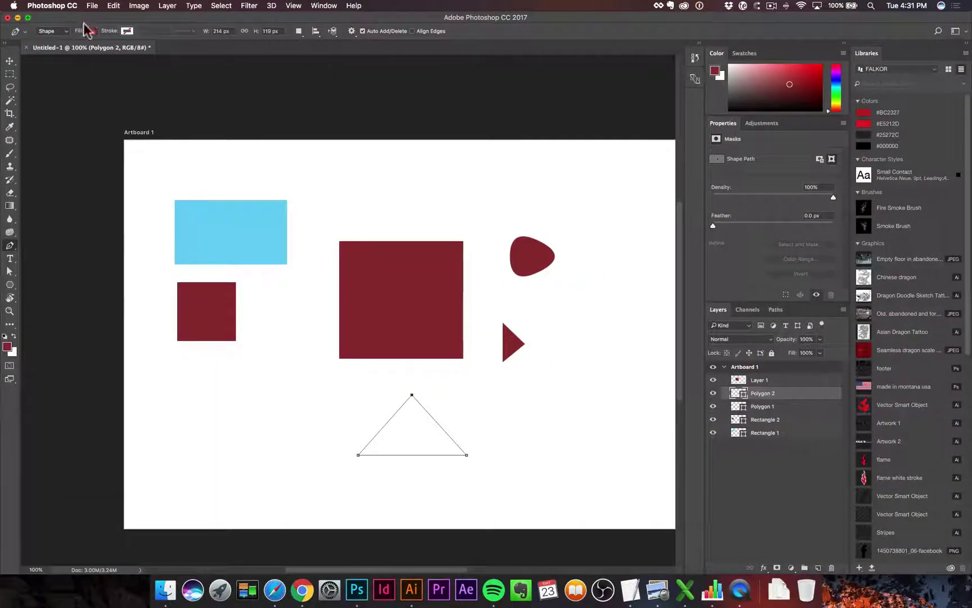
left_click(205, 394)
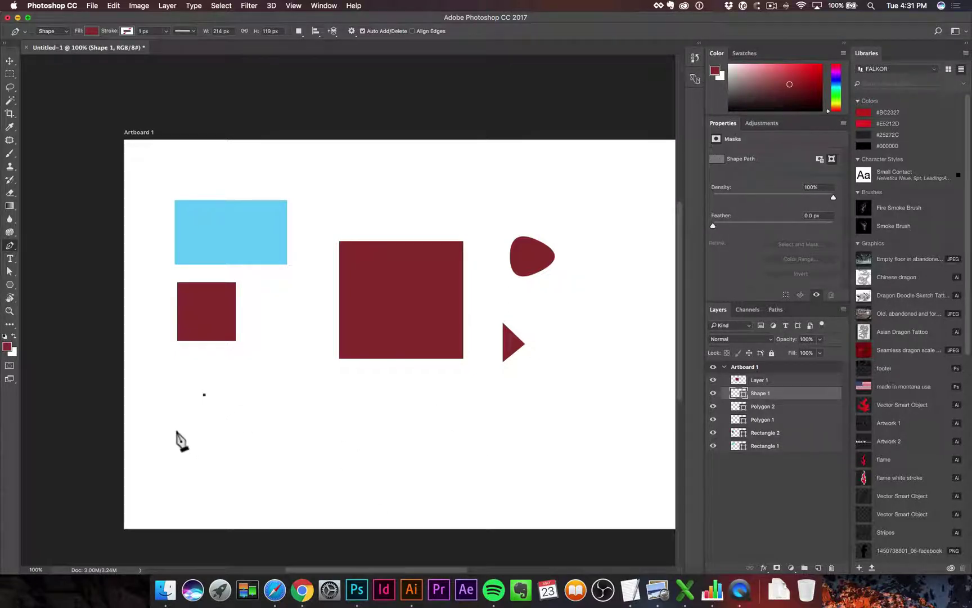
left_click(176, 430)
left_click(234, 432)
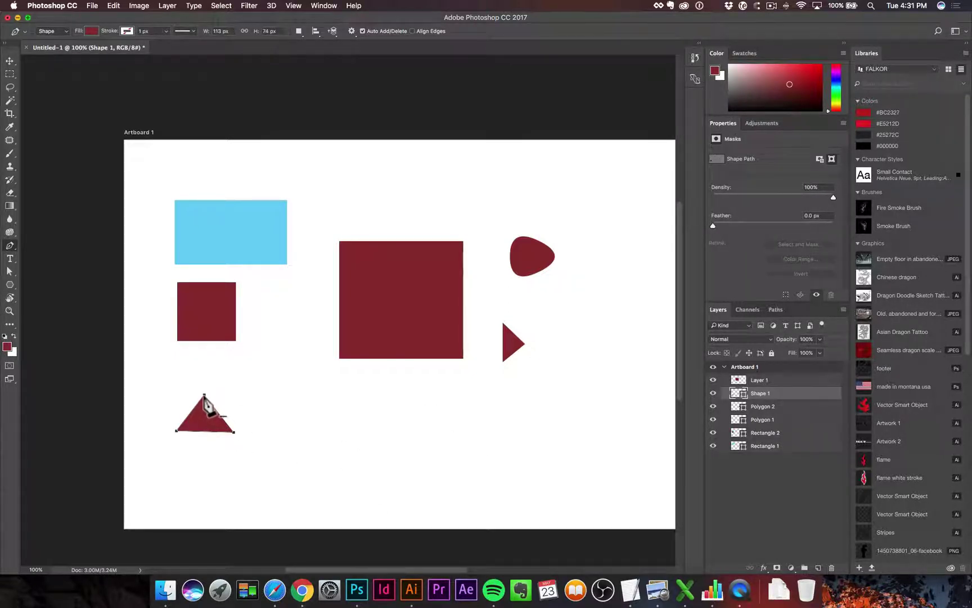
left_click(204, 395)
key("super+z")
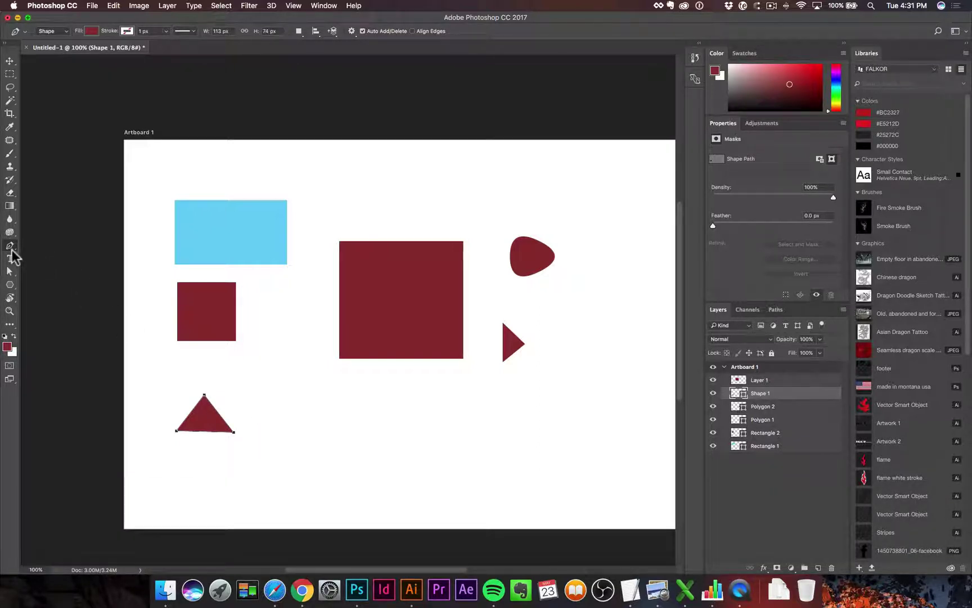
left_click(11, 285)
left_click(45, 333)
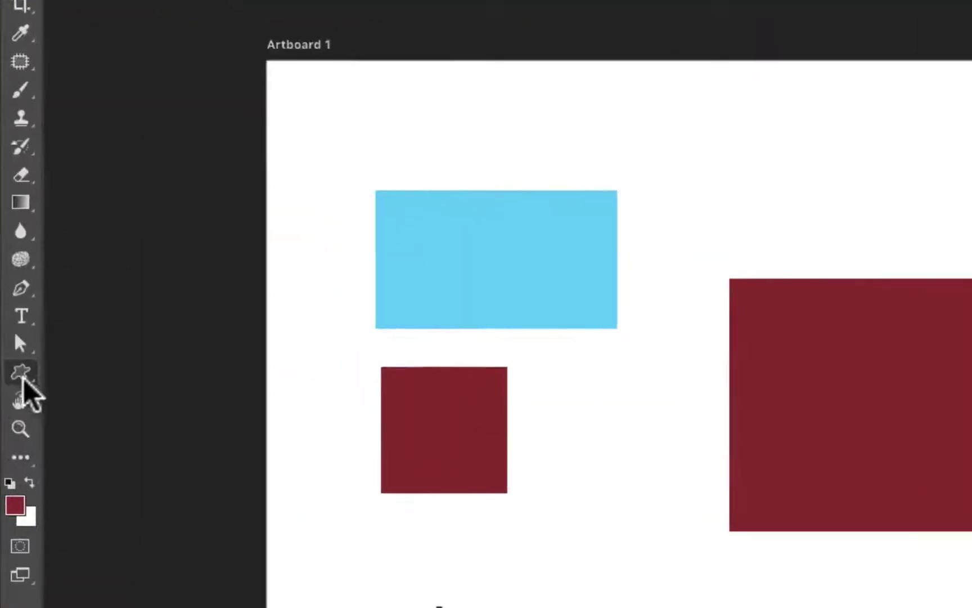
Step: Draw the inverted-triangle custom shape preset as Shape 2, just right of the upright triangle
left_click(10, 287)
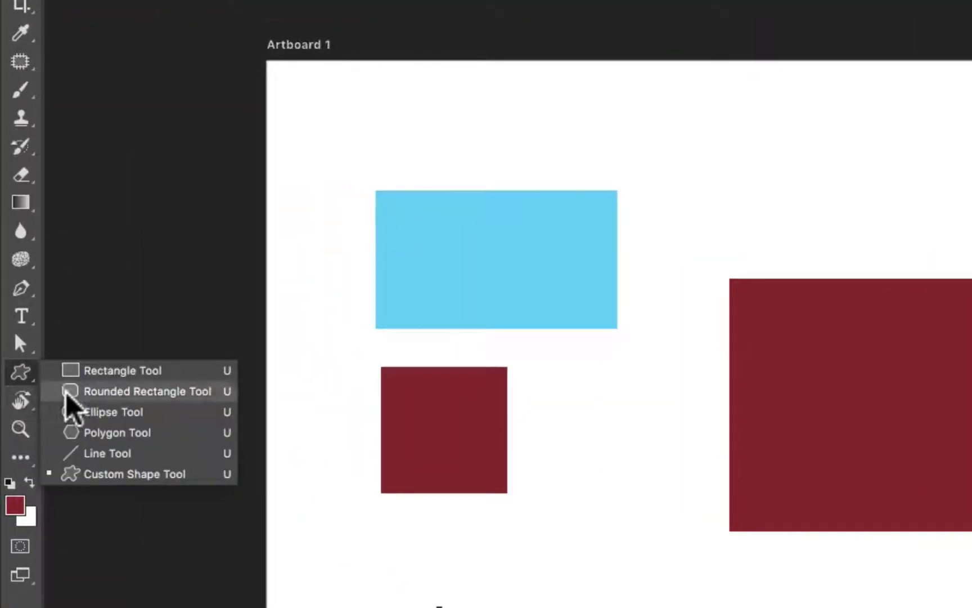
left_click(138, 475)
left_click(483, 67)
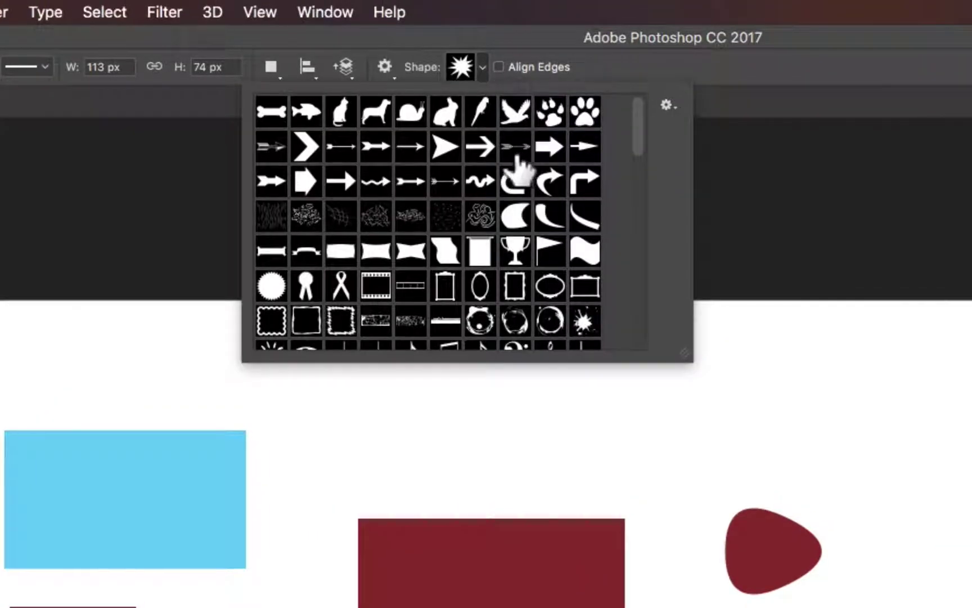
scroll(441, 211, "down", 10)
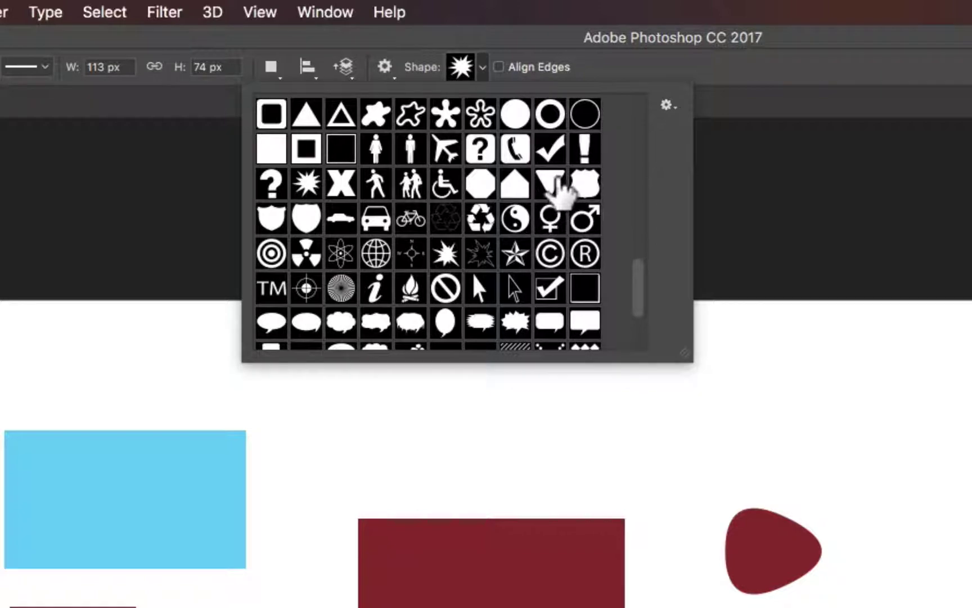
left_click(549, 179)
mouse_move(287, 336)
left_mouse_down()
mouse_move(340, 388)
mouse_move(248, 421)
left_mouse_up()
key("shift+v")
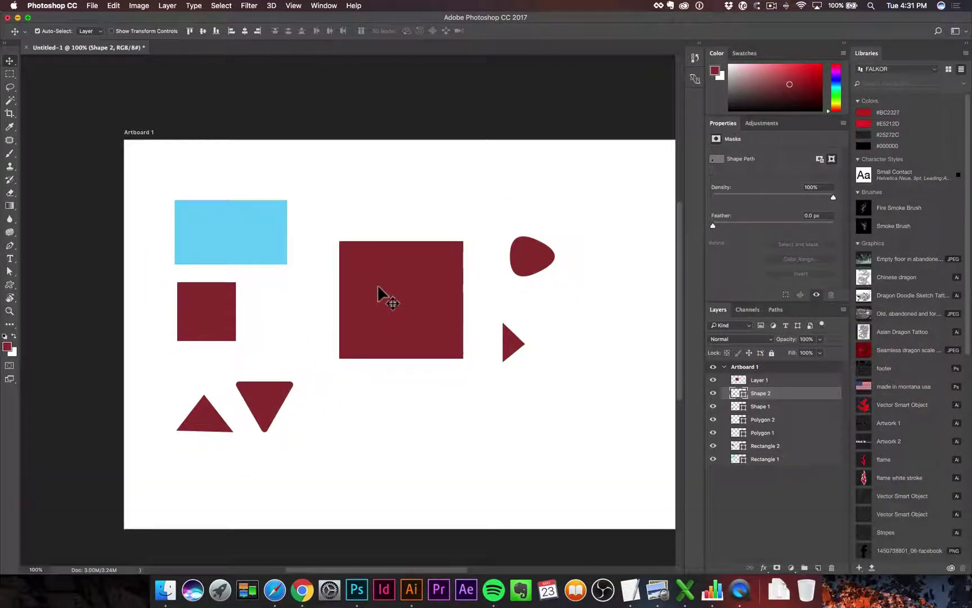